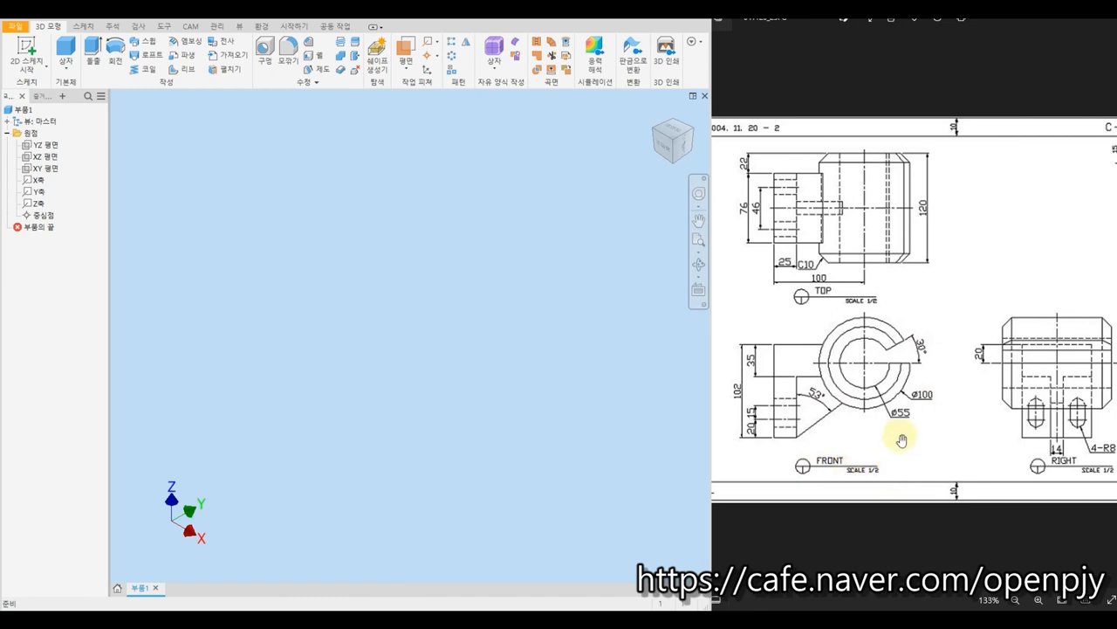
Step: Sketch a 100 mm diameter circle centred on the origin on the XZ plane and finish the sketch
click(26, 48)
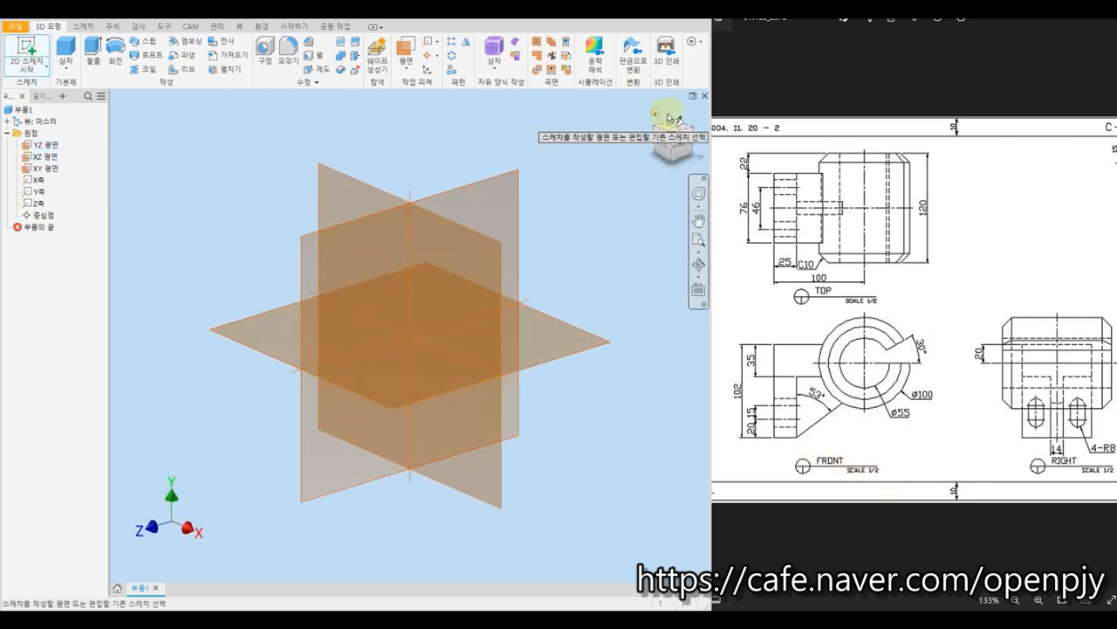
click(657, 124)
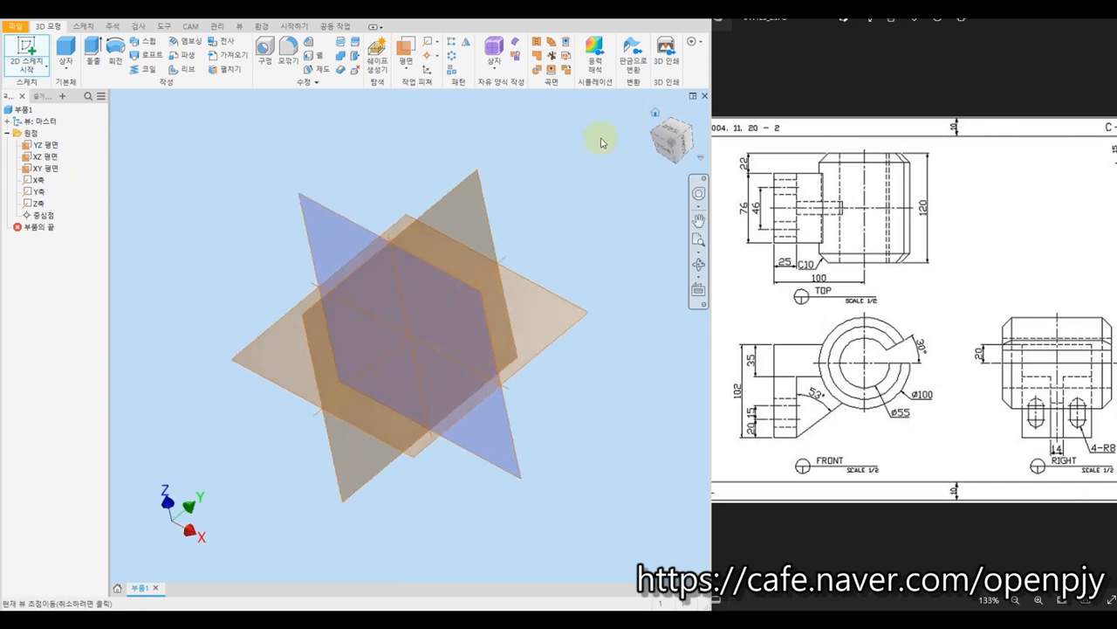
click(355, 211)
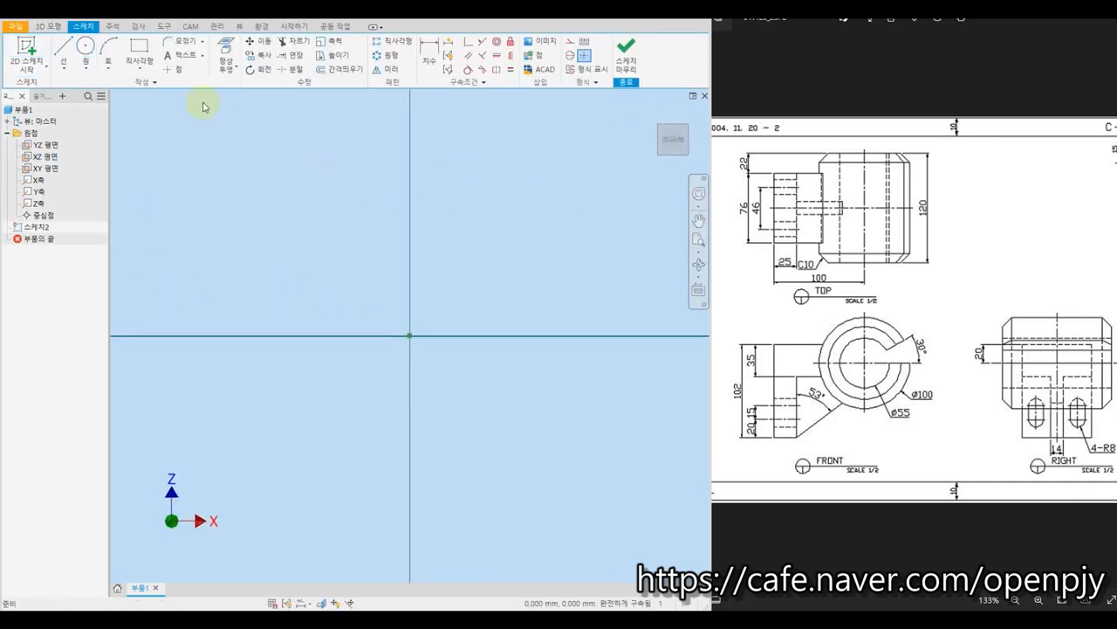
click(86, 45)
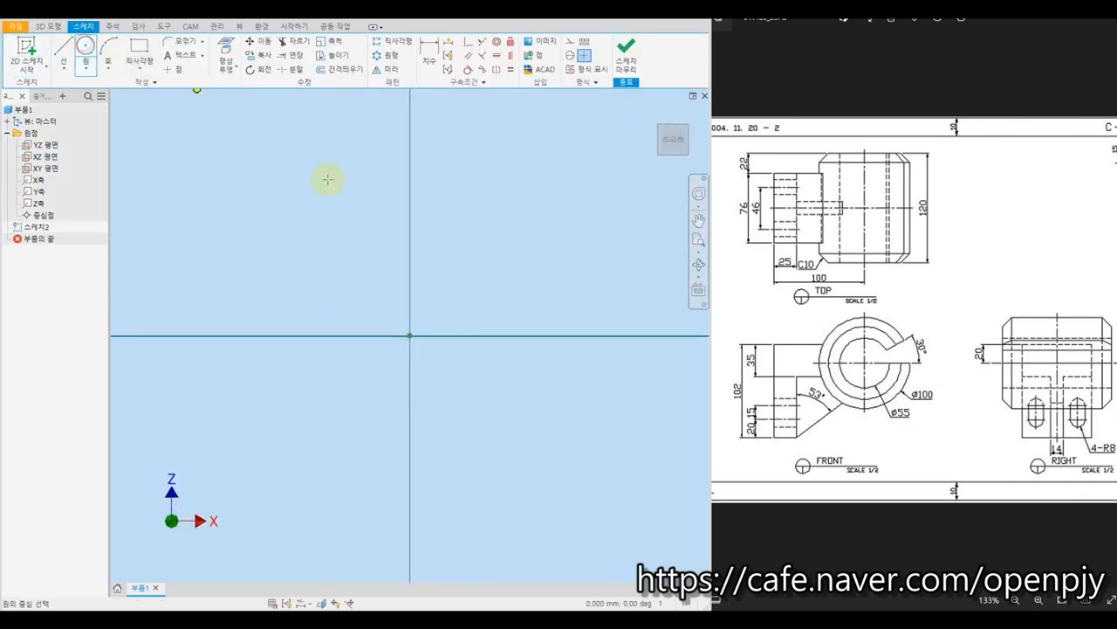
click(409, 336)
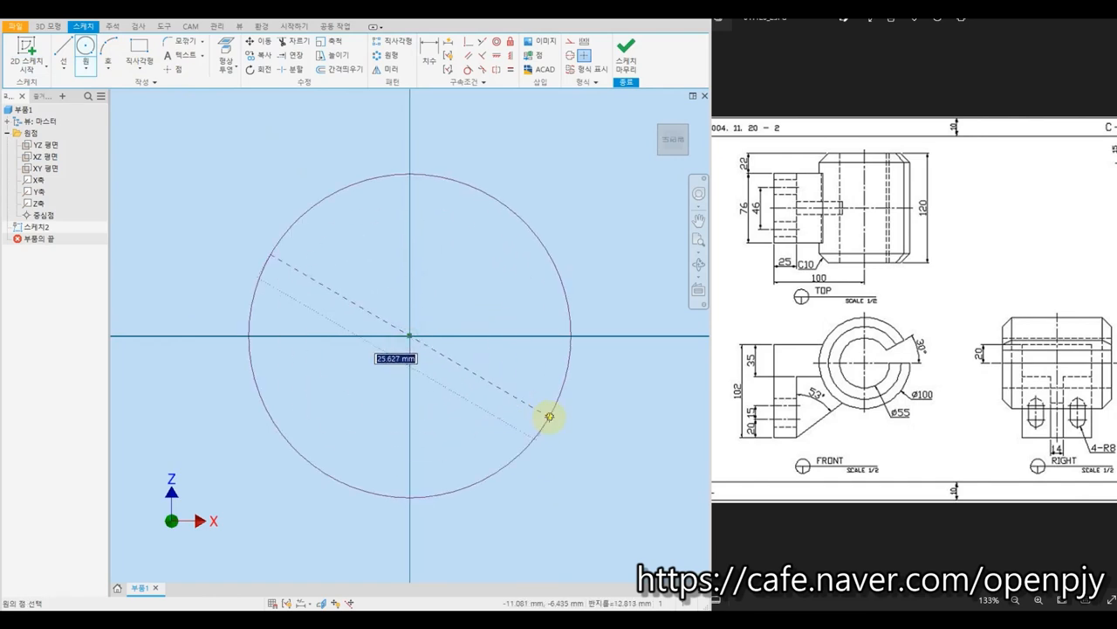
text(100)
key(Return)
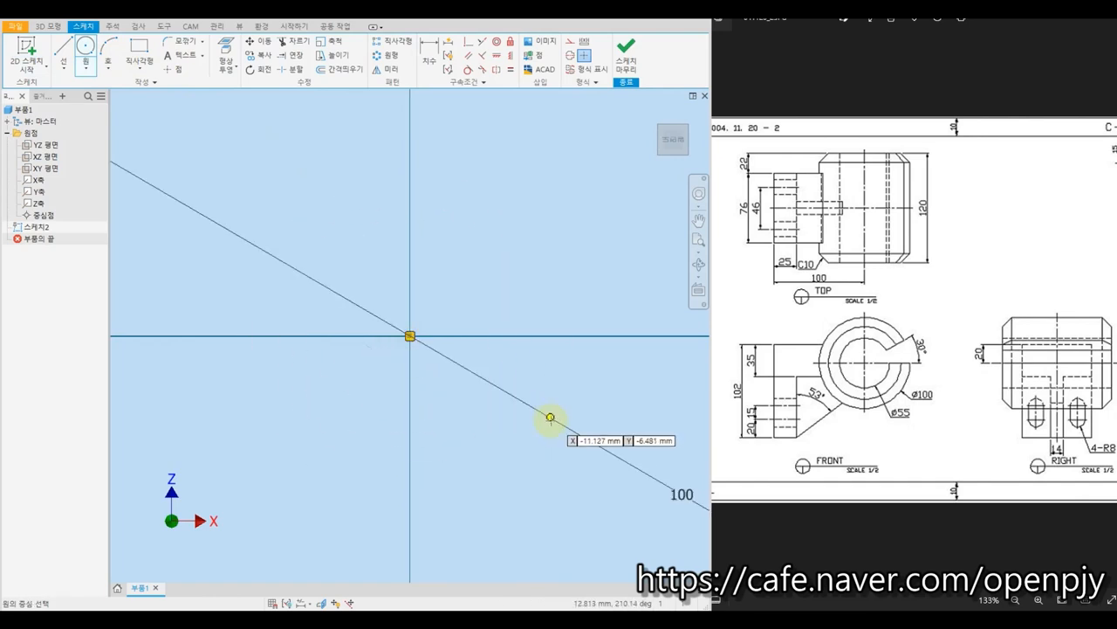
click(625, 57)
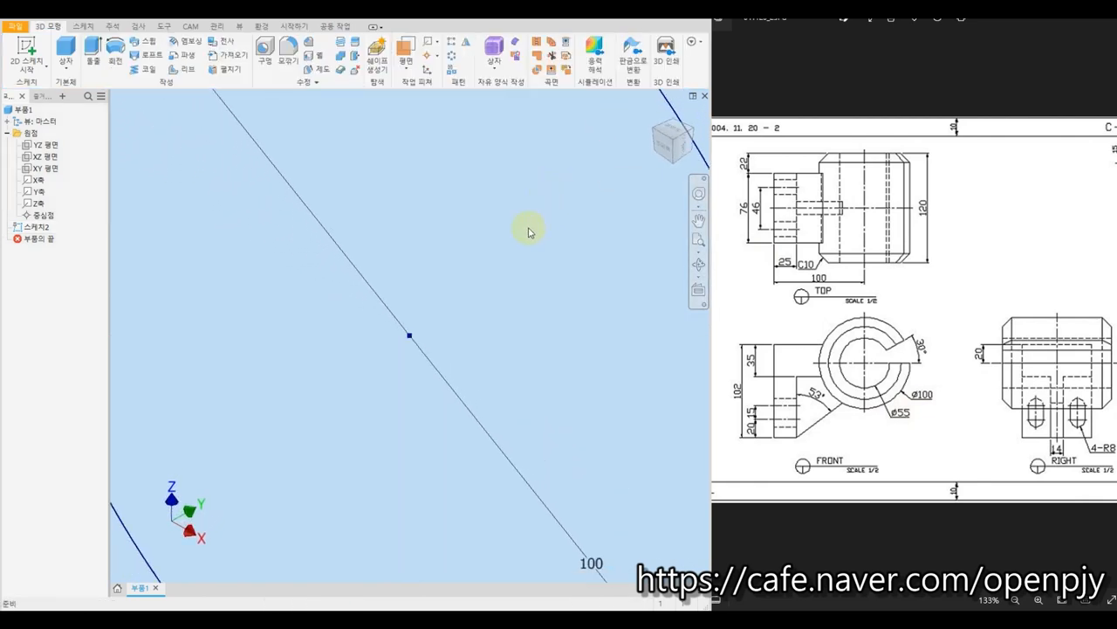
Step: Extrude the circle 120 mm symmetrically about the sketch plane into a solid cylinder
click(90, 46)
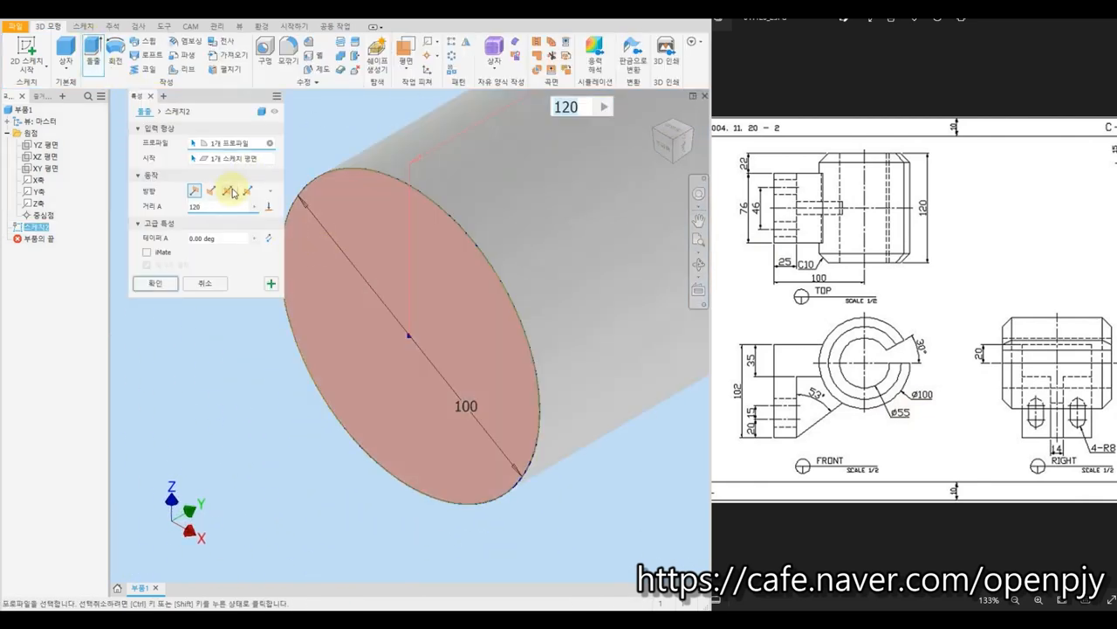
click(229, 190)
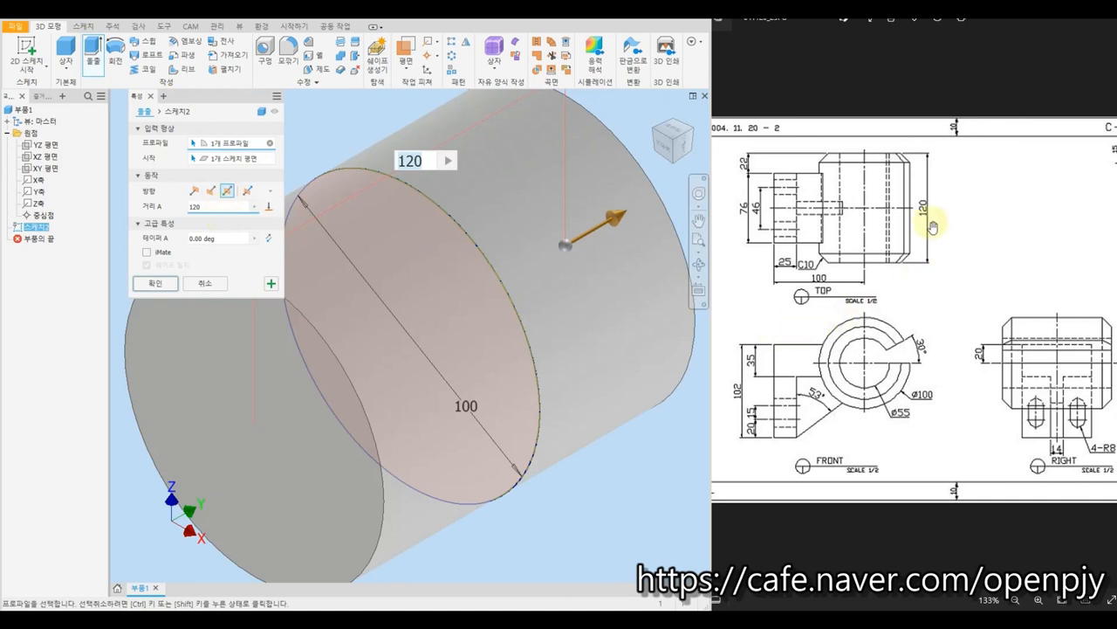
click(157, 284)
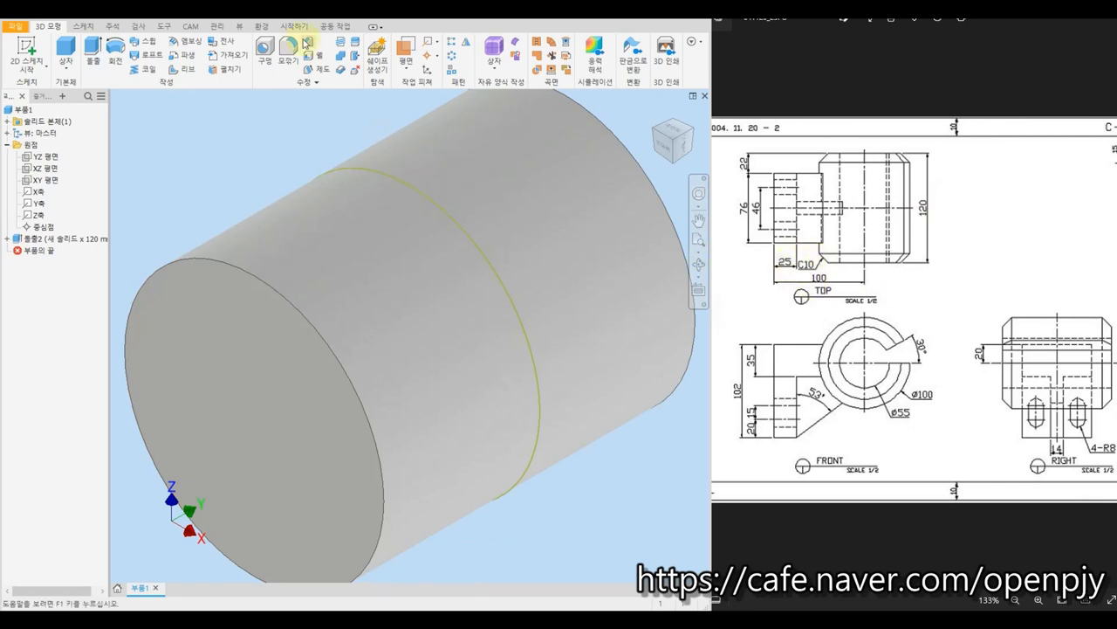
Step: Chamfer the circular edges at both ends of the cylinder by 10 mm
click(292, 45)
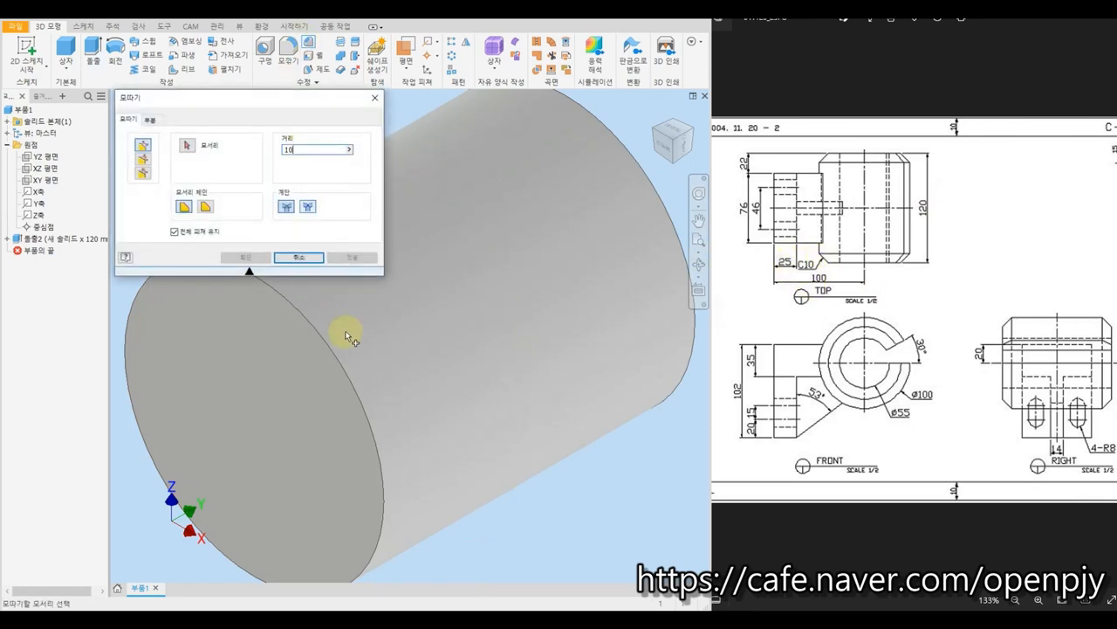
click(320, 341)
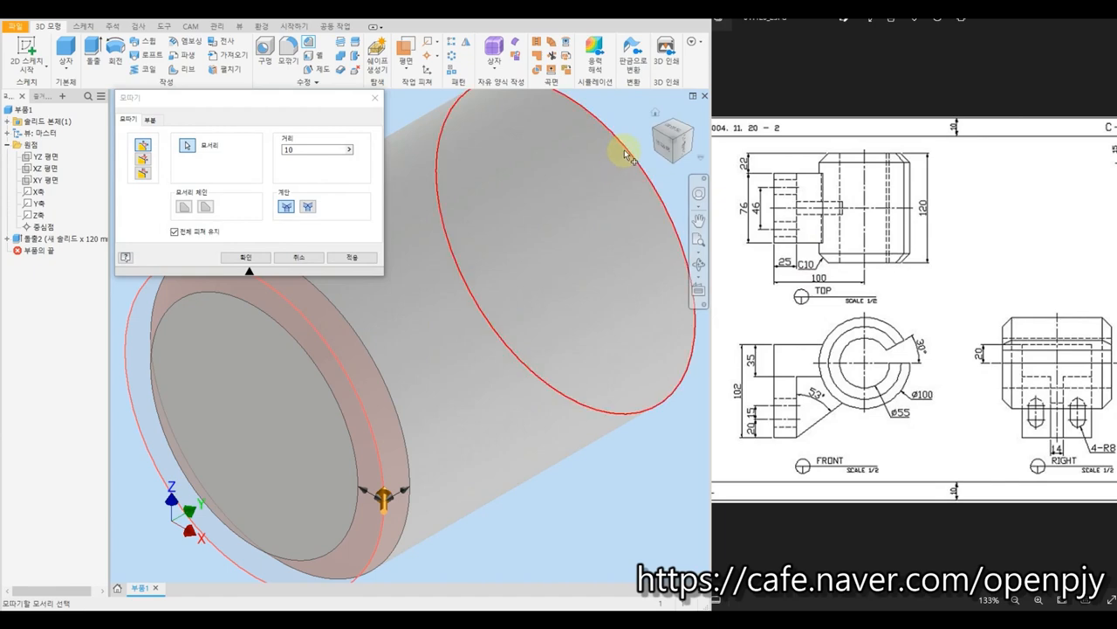
click(627, 154)
click(245, 257)
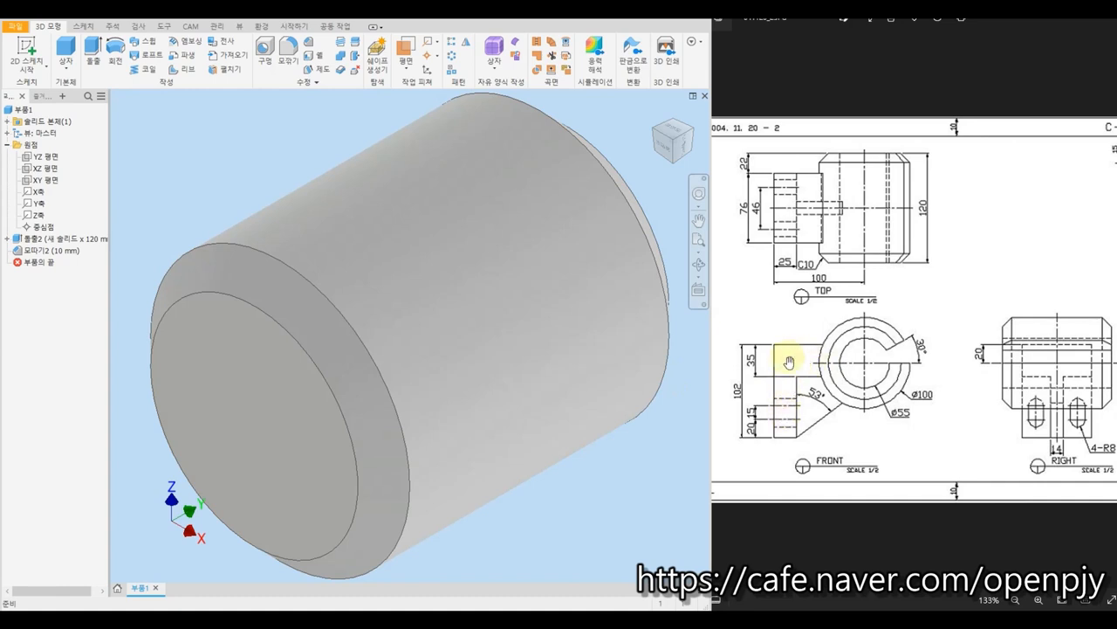
Step: On a new XZ plane sketch, draw a closed L-shaped profile about 100 mm wide and 100 mm tall, running from inside the cylinder outward and down
click(47, 170)
right_click(47, 170)
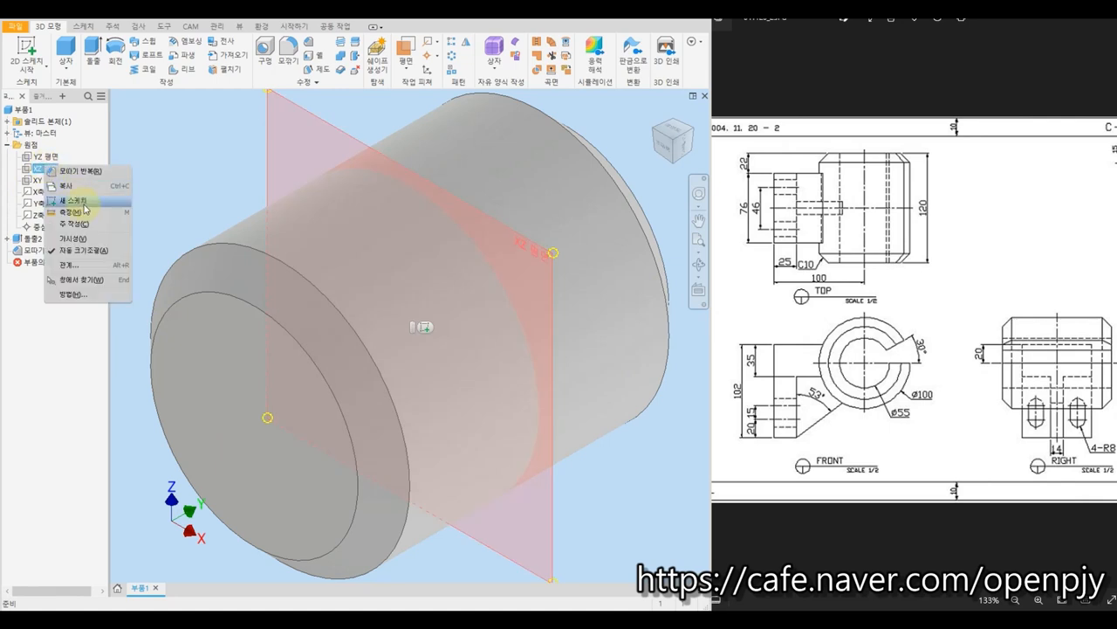
click(83, 204)
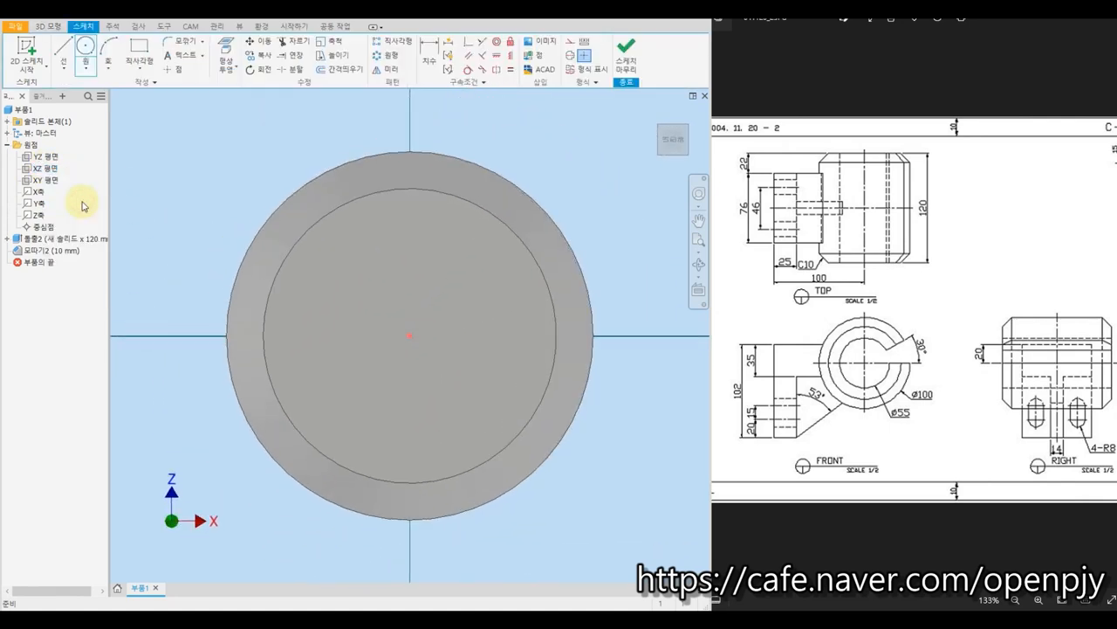
middle_drag(233, 282, 423, 245)
scroll(375, 267, down, 5)
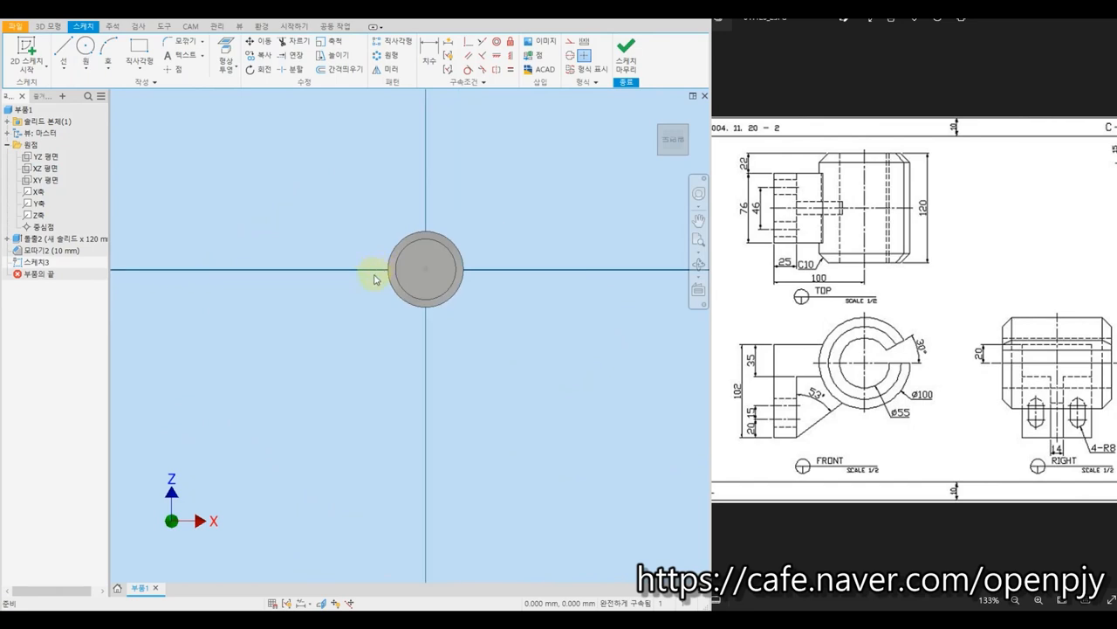
scroll(374, 275, up, 4)
click(62, 48)
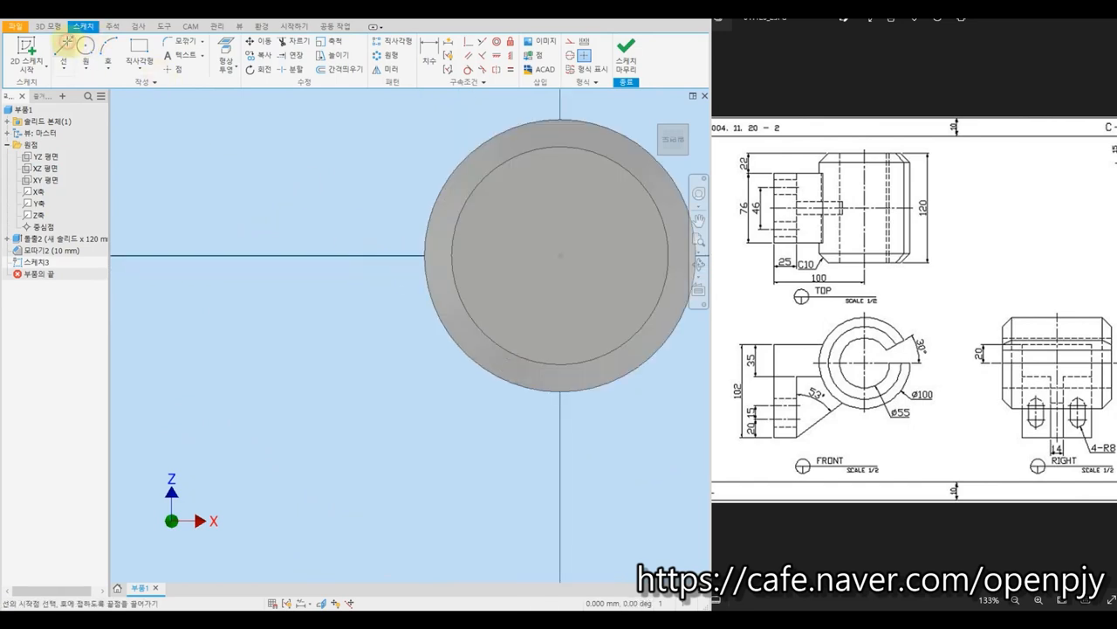
click(548, 221)
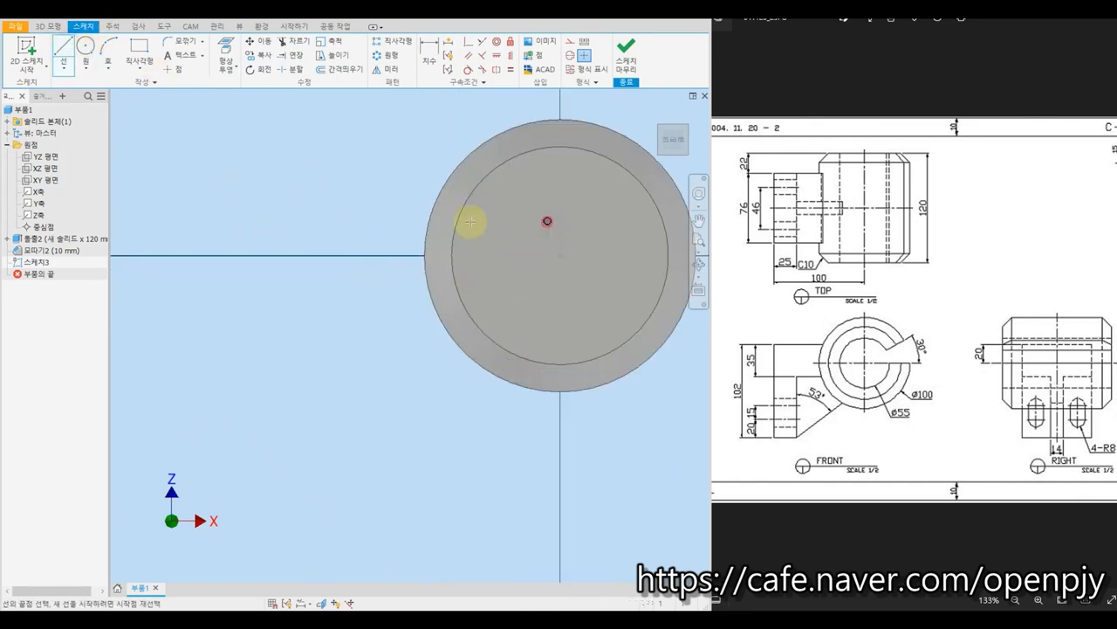
click(276, 223)
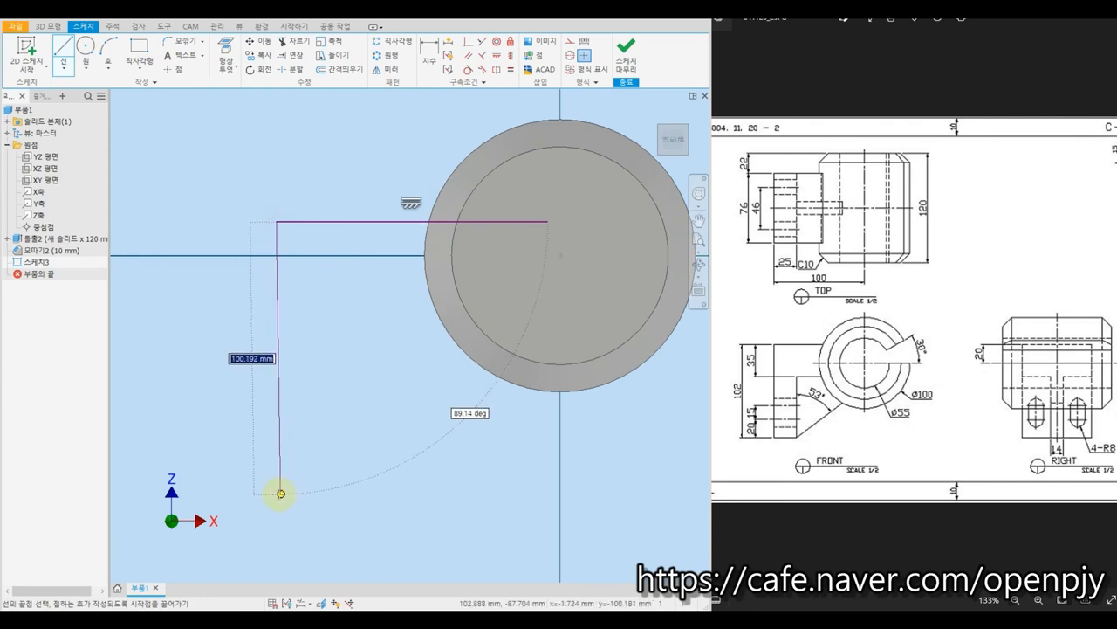
click(276, 491)
click(338, 492)
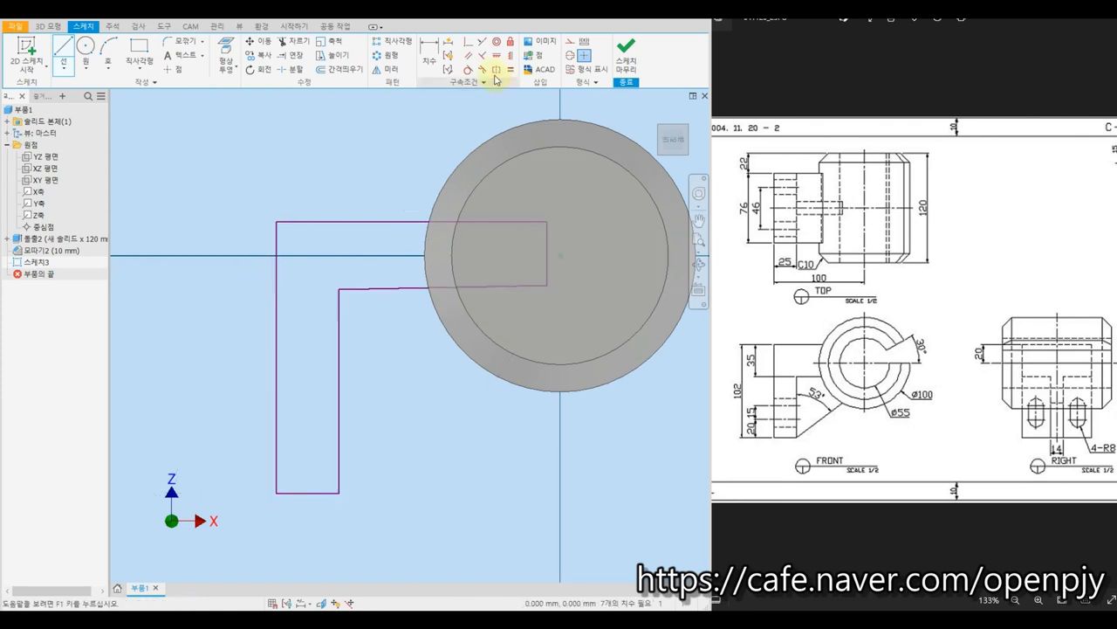
Step: Constrain the slanted lower edge of the L-profile's upper arm to be horizontal
click(497, 55)
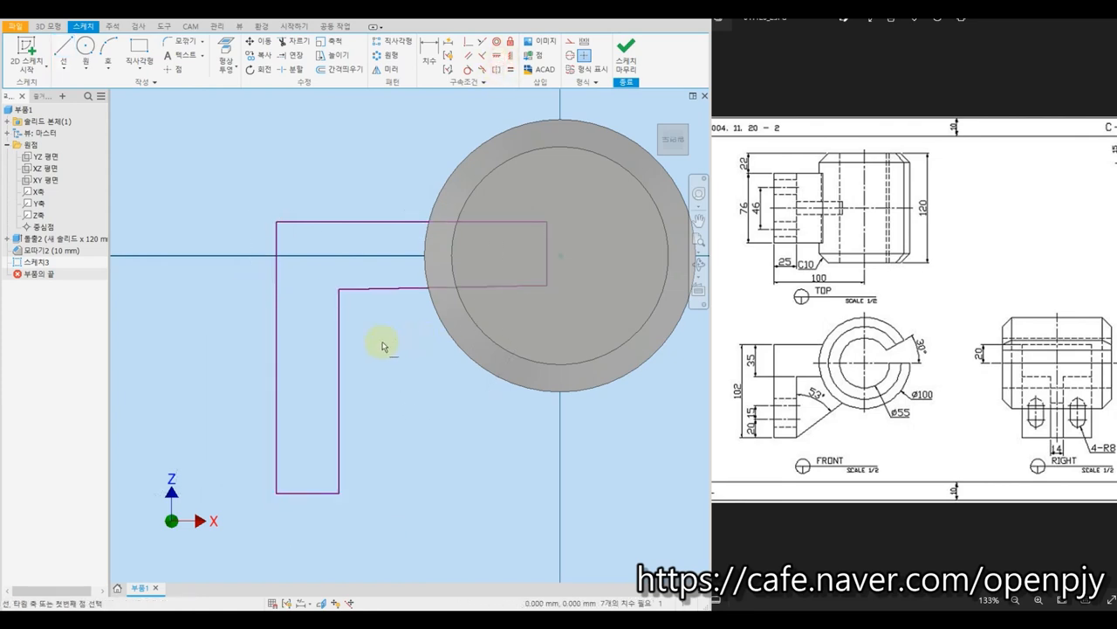
click(385, 290)
key(Escape)
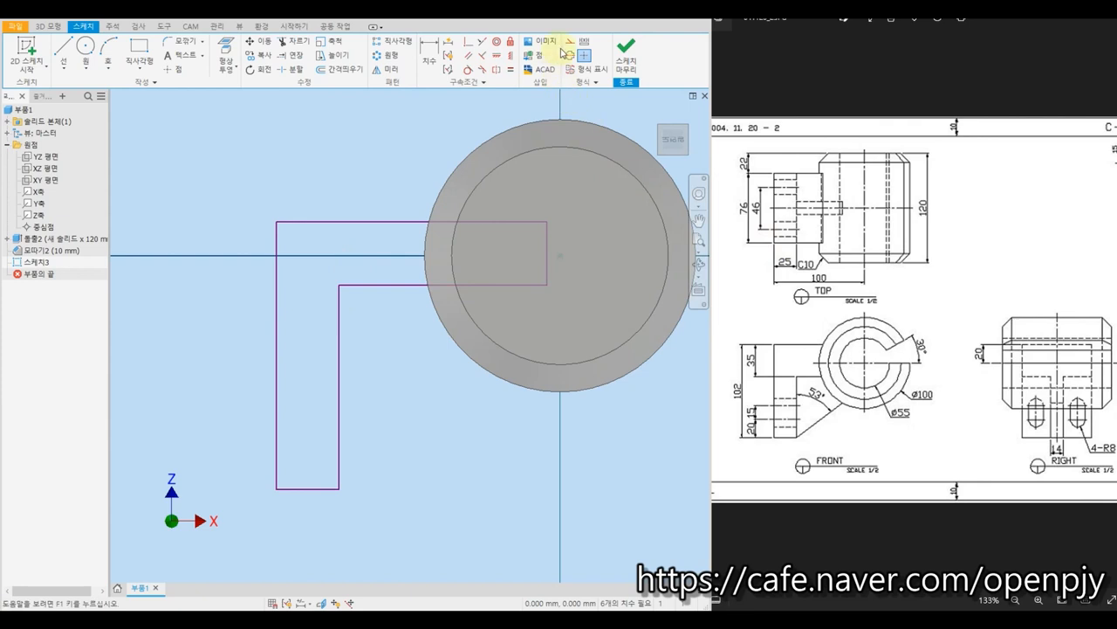
Step: Dimension the height of the L-profile's upper arm, between its two horizontal edges, as 35 mm
click(431, 54)
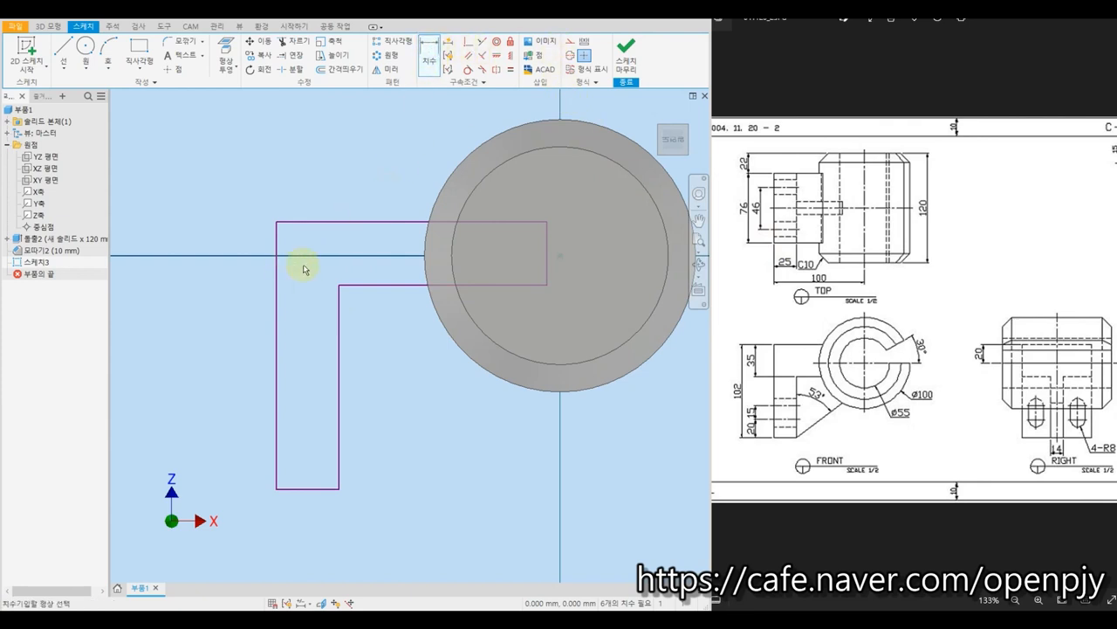
click(303, 224)
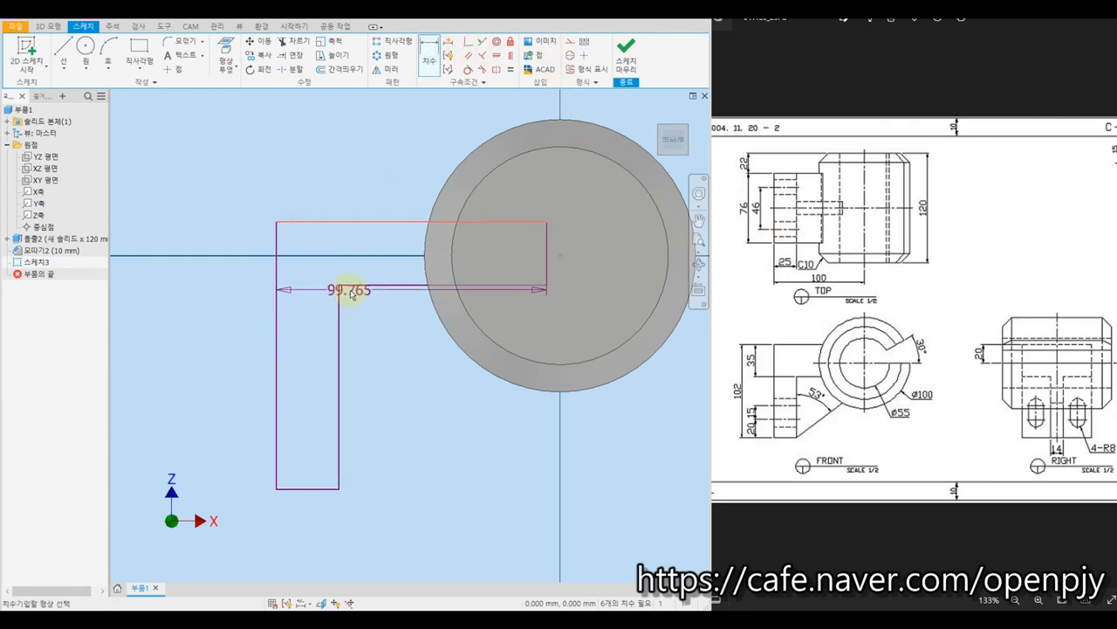
click(349, 286)
click(215, 259)
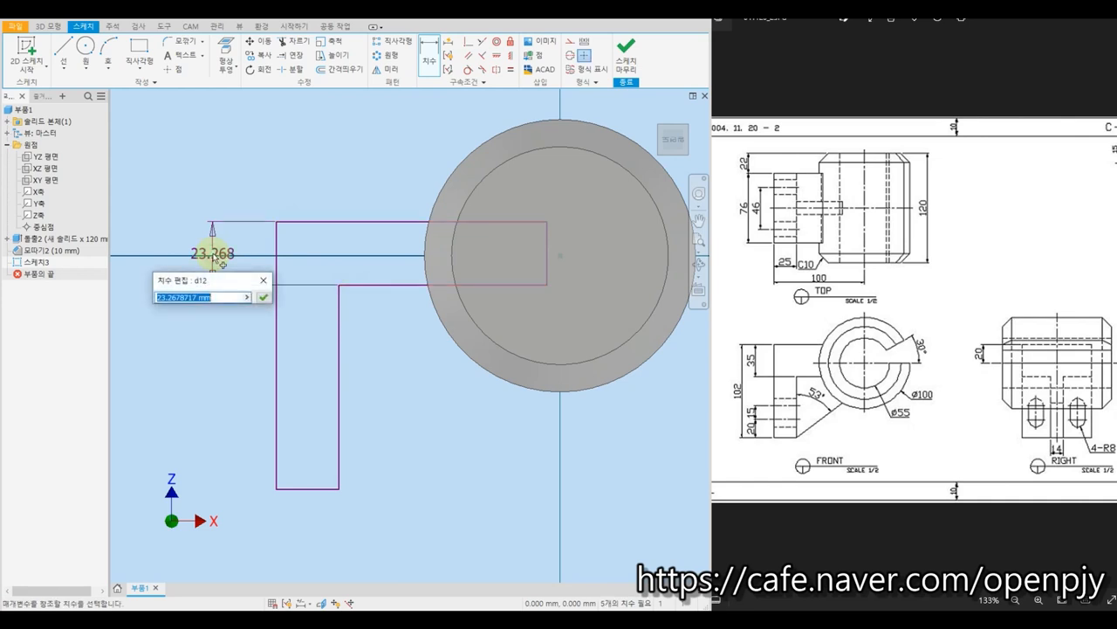
key(Return)
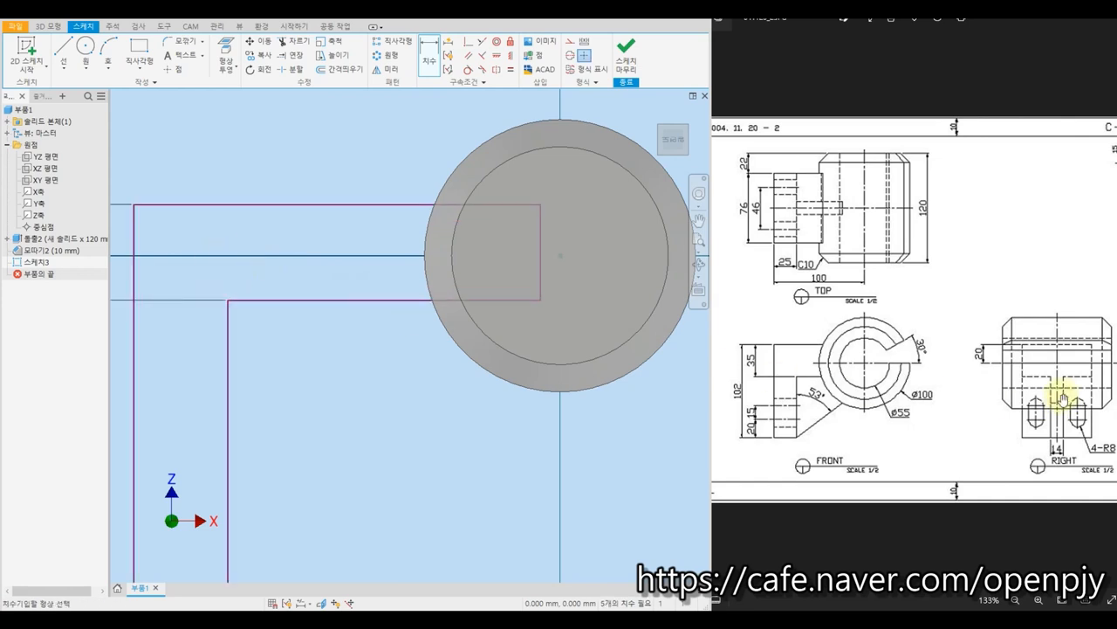
Step: Set the vertical distance from the origin to the L-profile's top edge to 20 mm
click(560, 256)
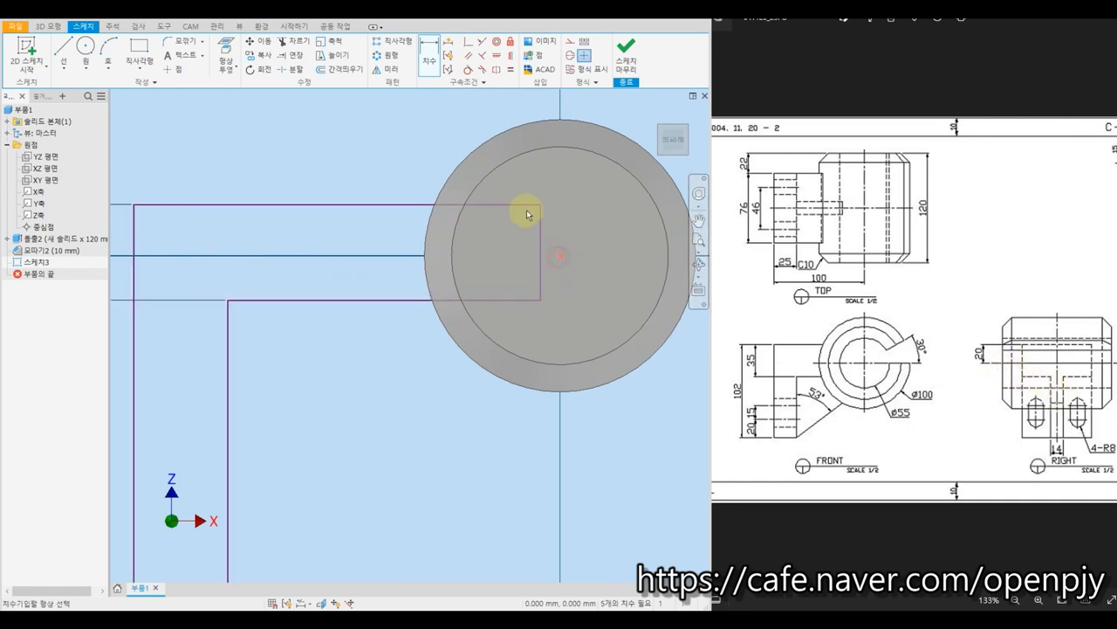
click(527, 210)
click(582, 224)
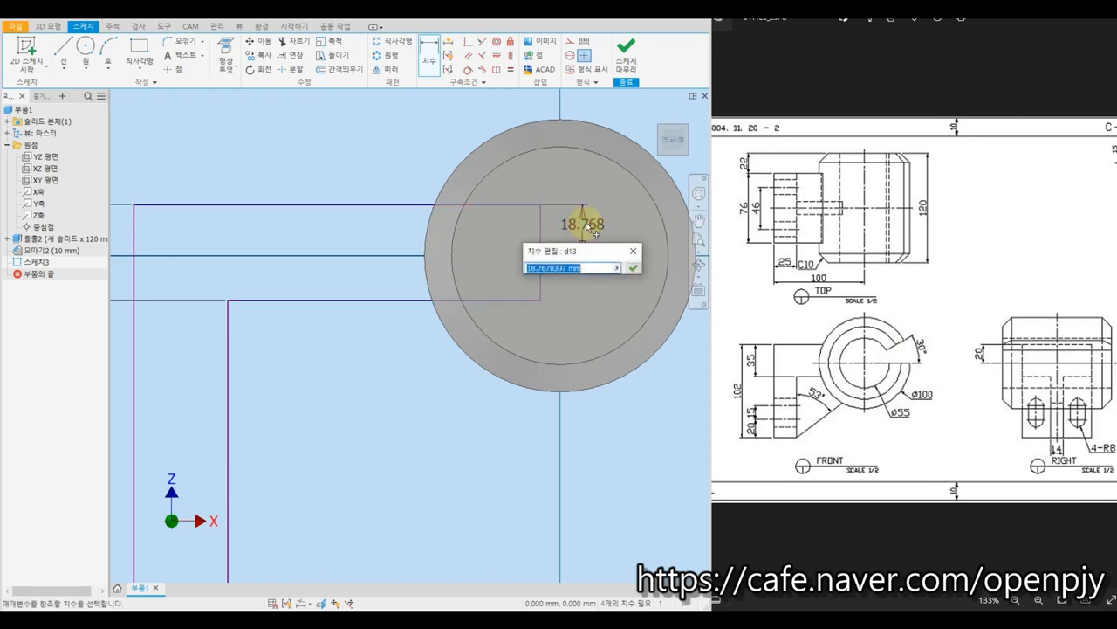
text(20)
key(Return)
Step: Make the short vertical end edge of the L-profile's arm coincident with the cylinder's centre point
scroll(497, 254, down, 3)
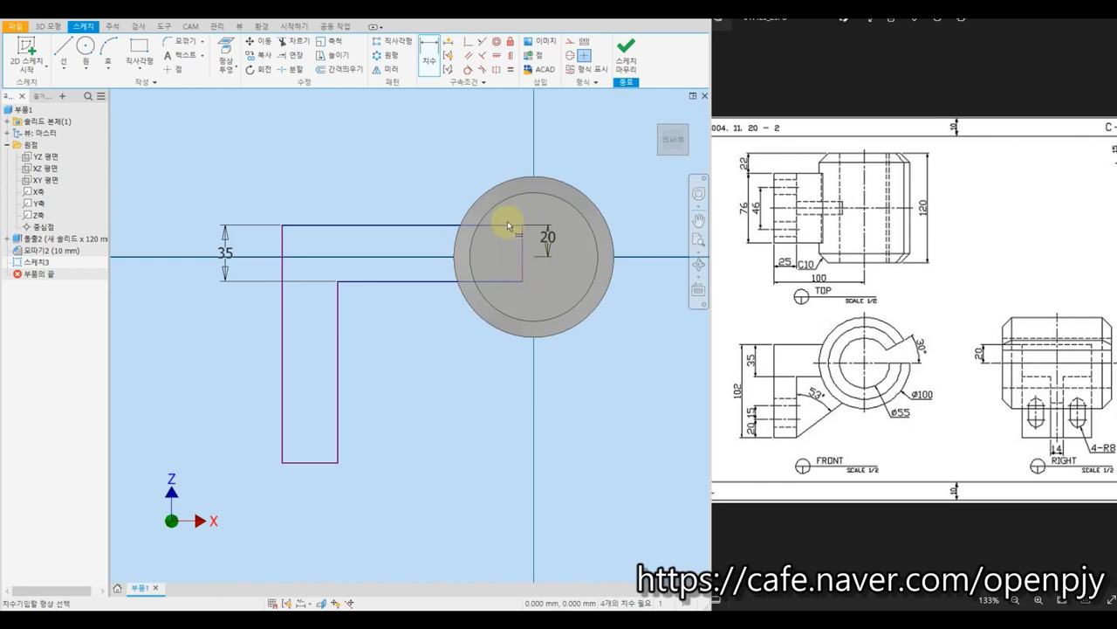
click(469, 42)
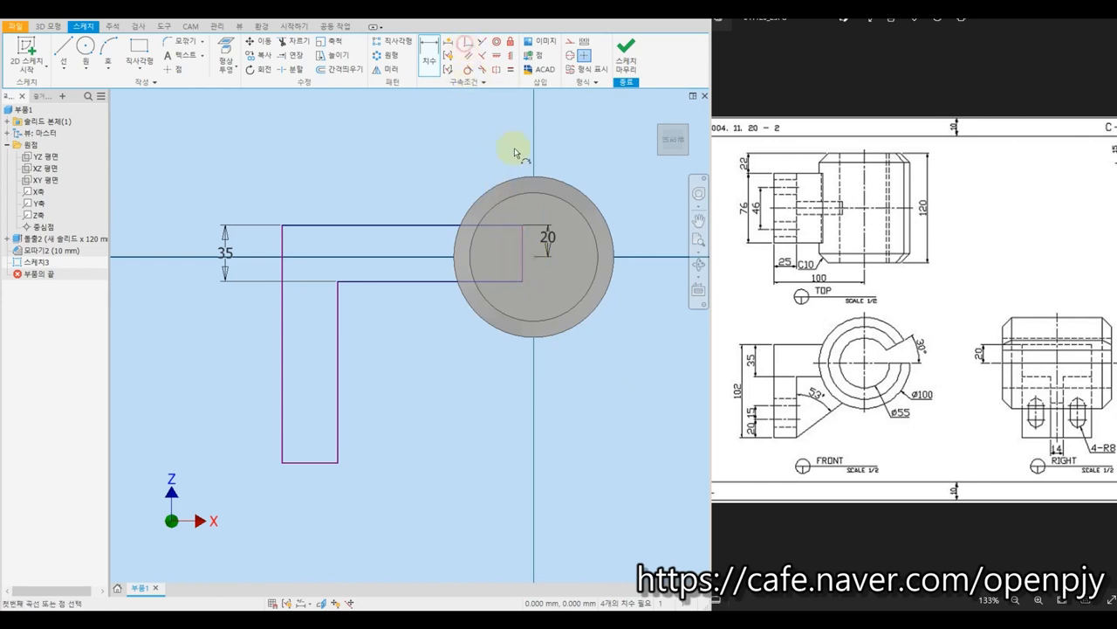
click(535, 257)
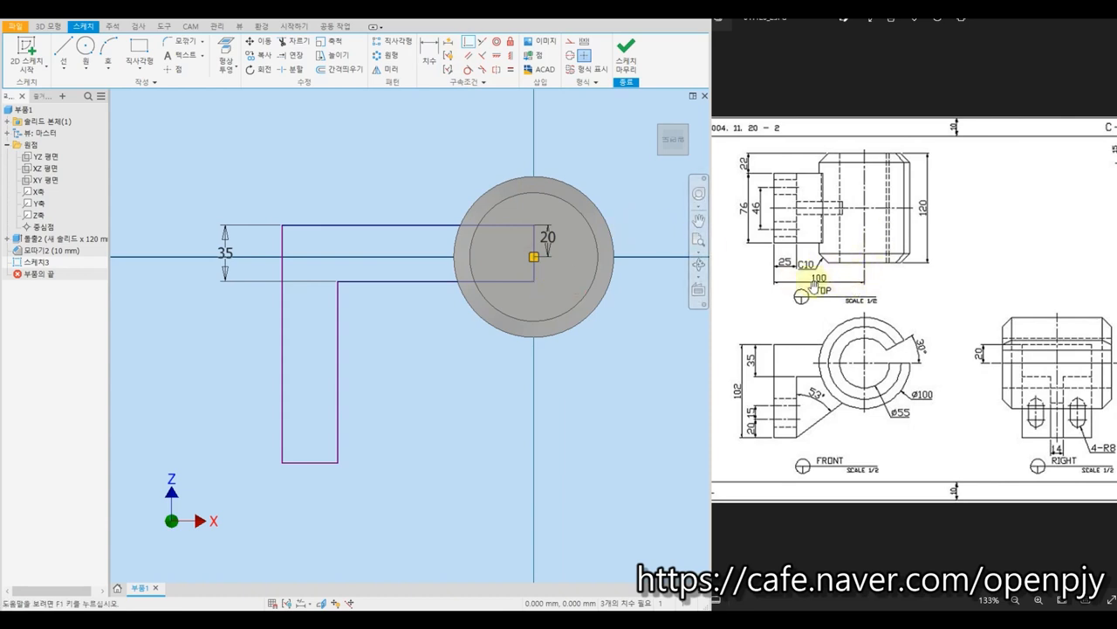
Step: Set the horizontal distance between the arm's end edge at the cylinder centre and the L-profile's outer vertical edge to 100 mm
key(d)
click(530, 255)
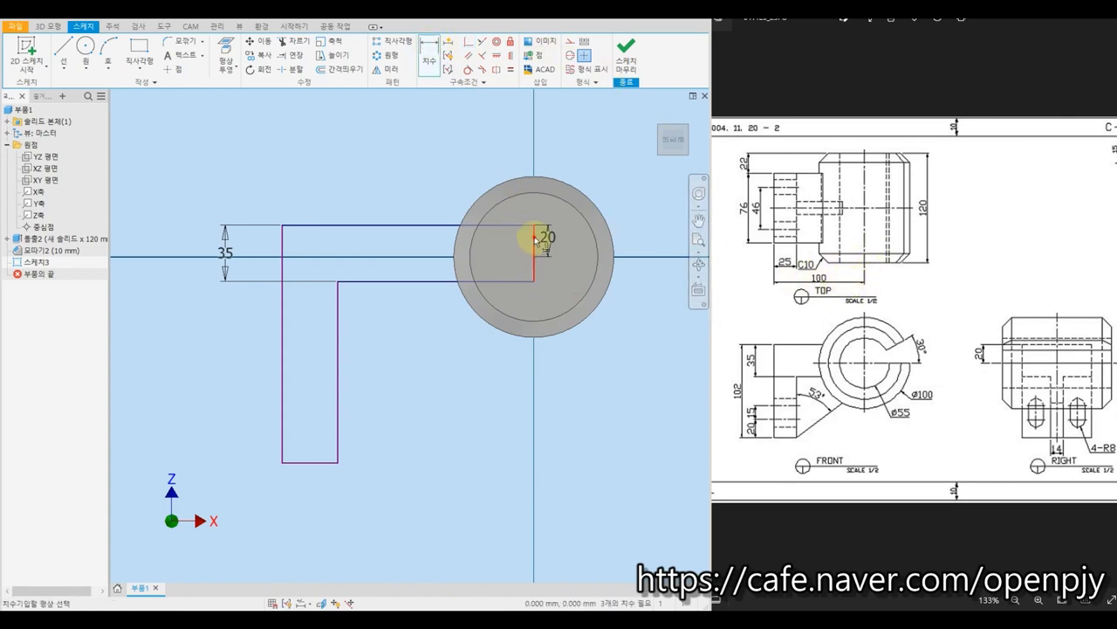
click(281, 242)
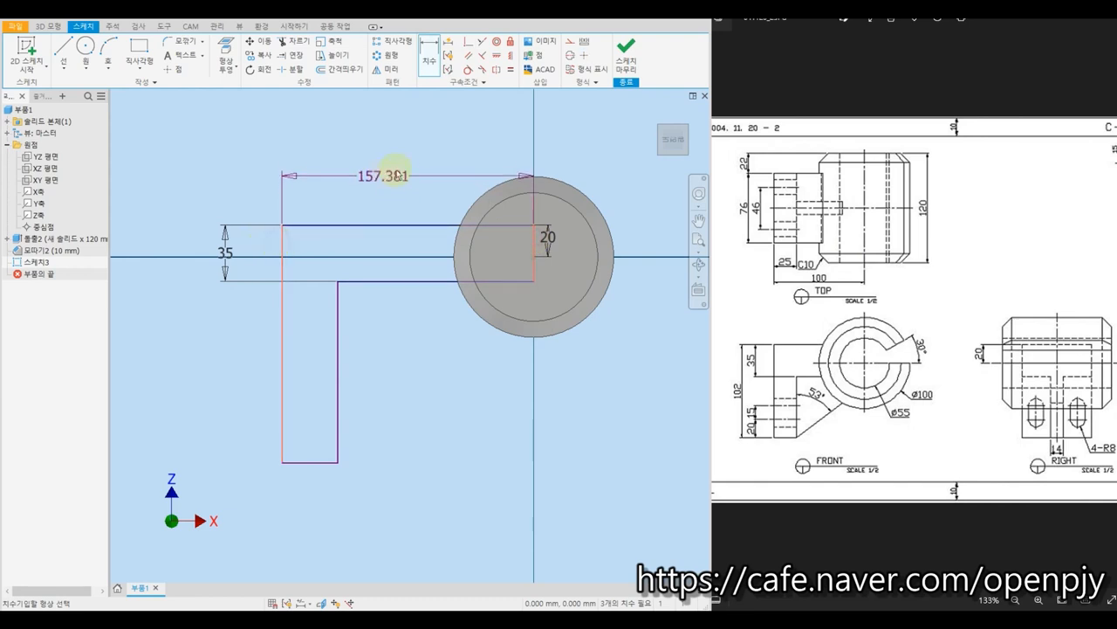
click(399, 173)
text(100)
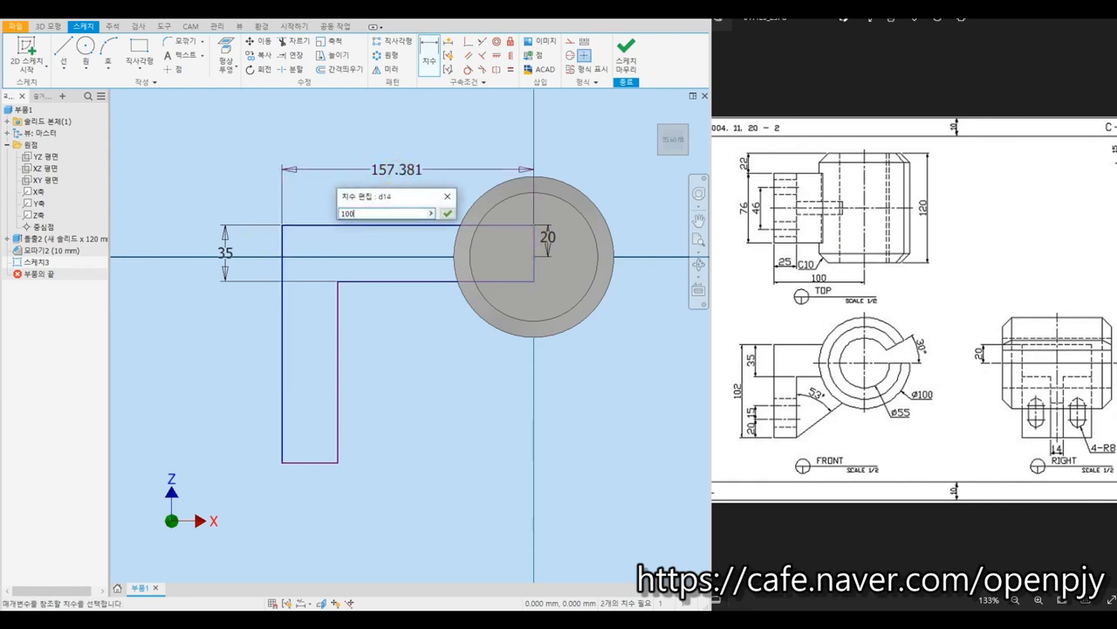
key(Return)
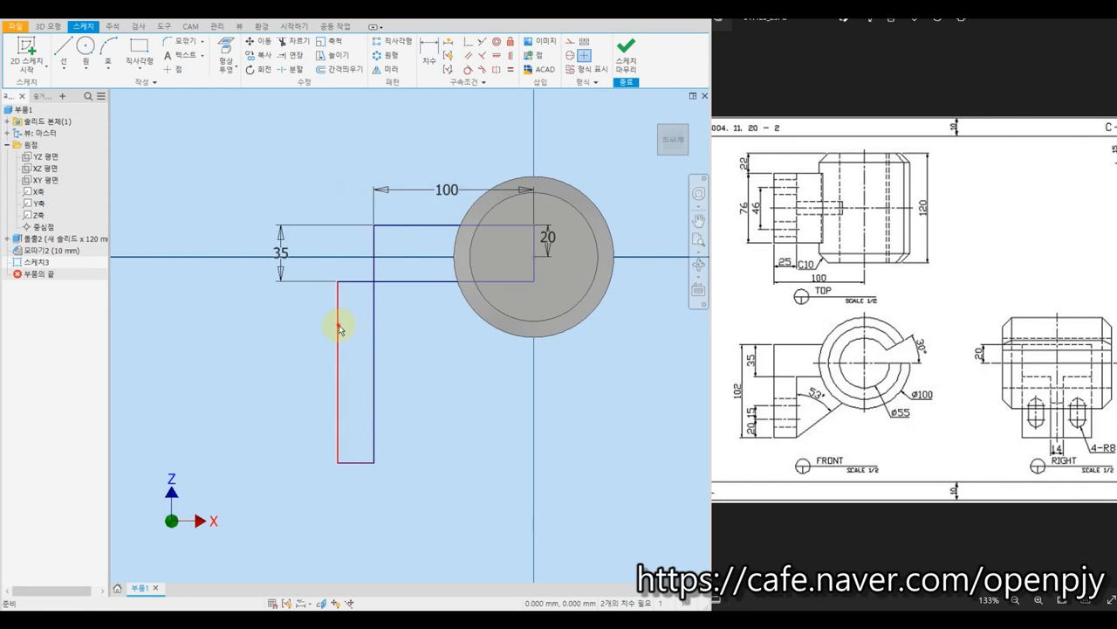
Step: Move the L-profile's free lower vertical edge to the inner side of the leg and dimension the leg's width as 25 mm
drag(339, 328, 429, 324)
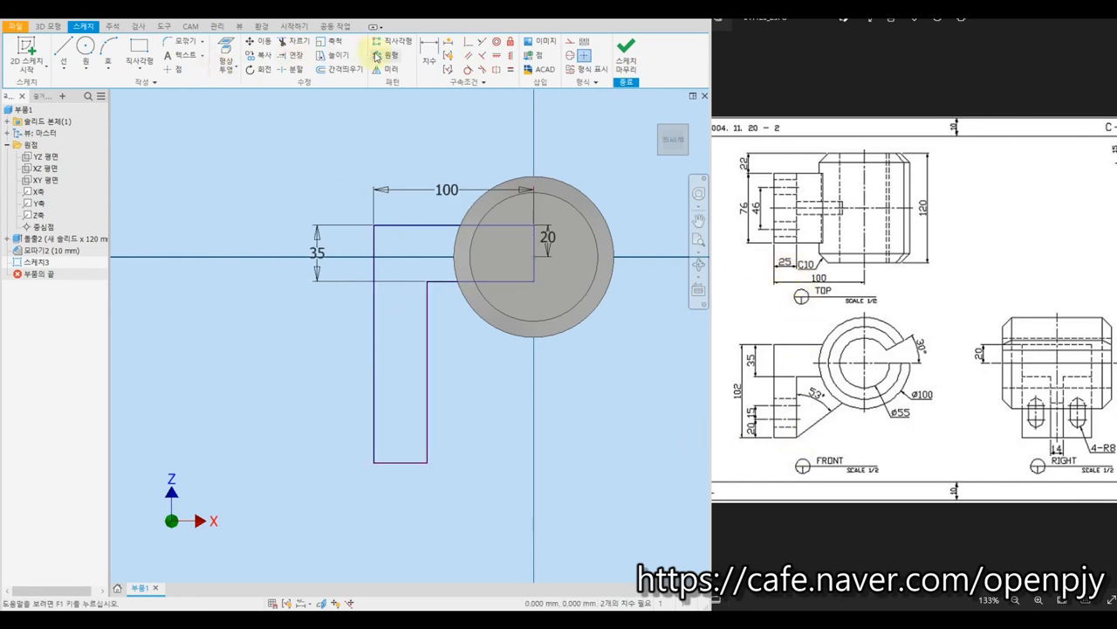
click(429, 51)
click(400, 462)
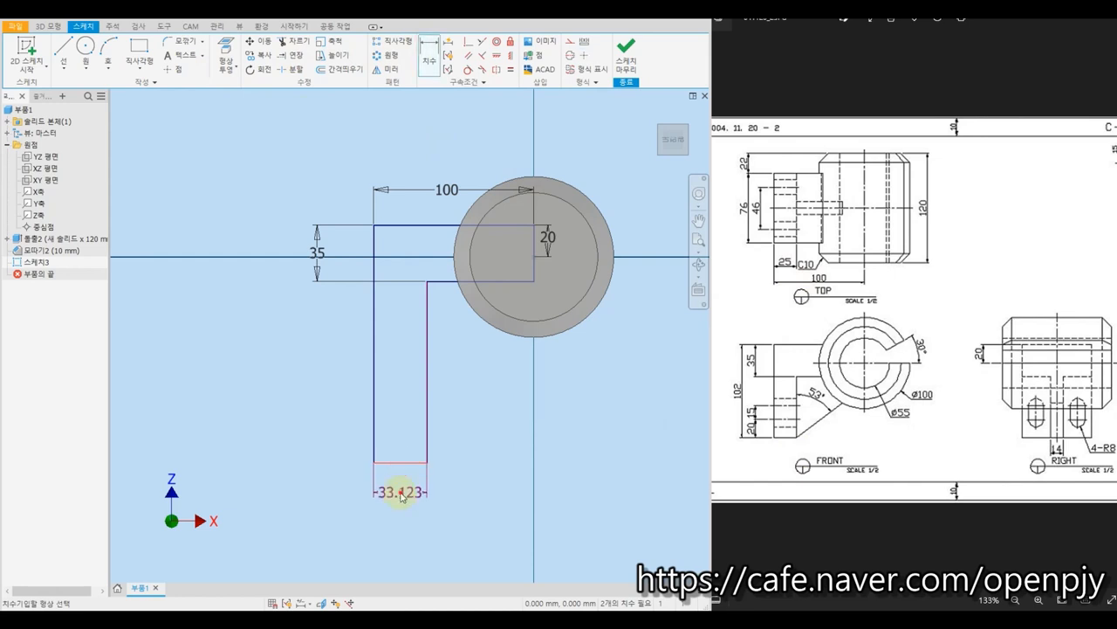
click(400, 493)
text(25)
key(Return)
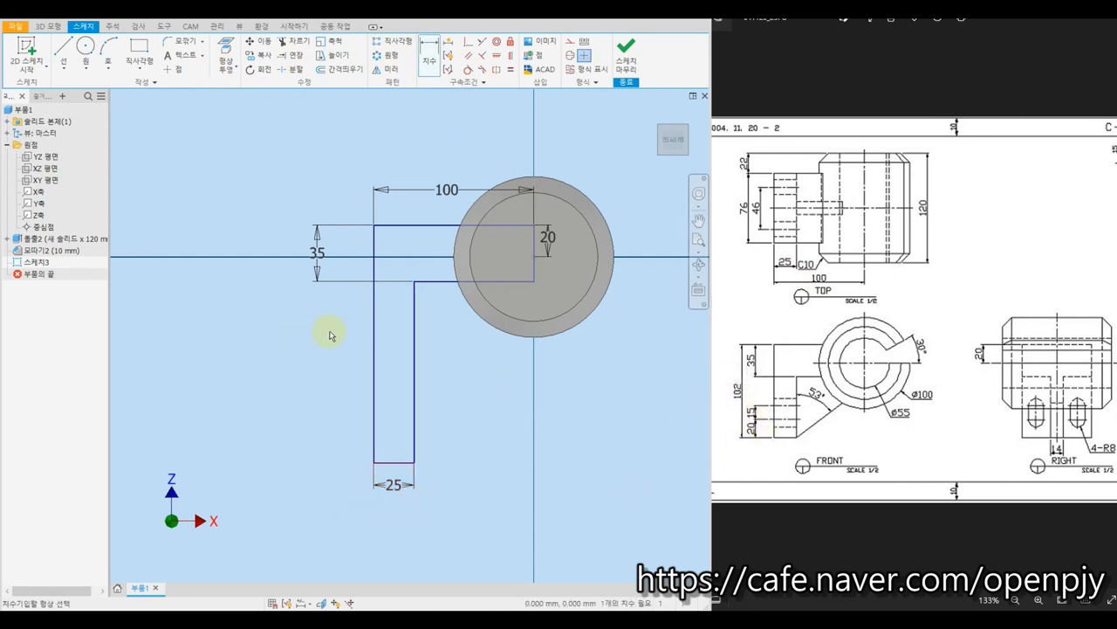
Step: Dimension the L-profile's long outer vertical edge as 102 mm and finish the sketch
click(375, 334)
click(278, 330)
text(1)
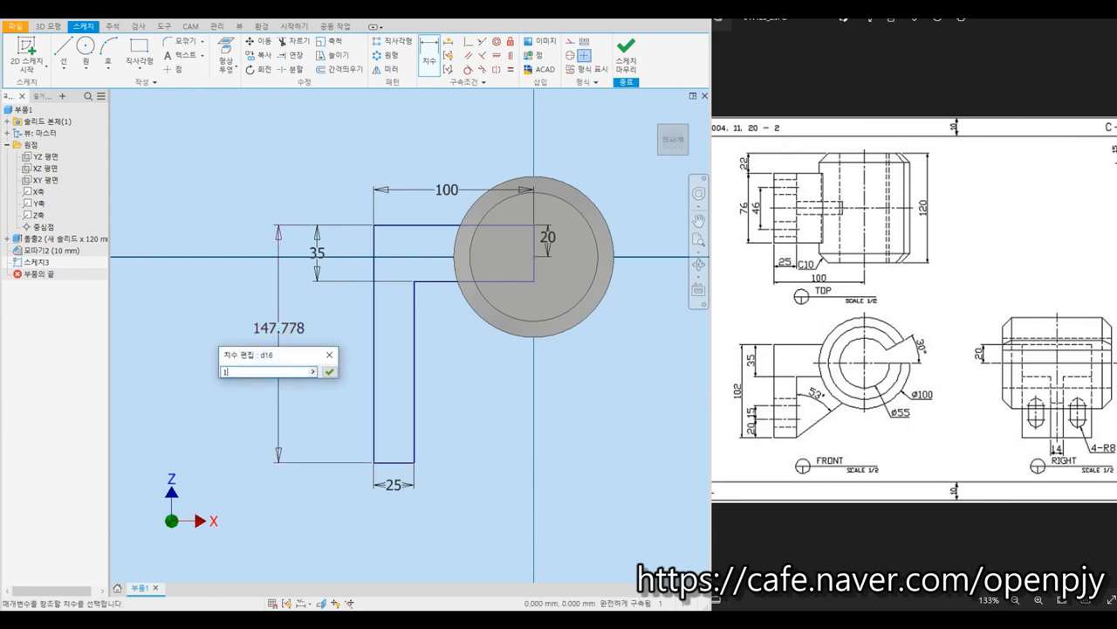
text(02)
key(Return)
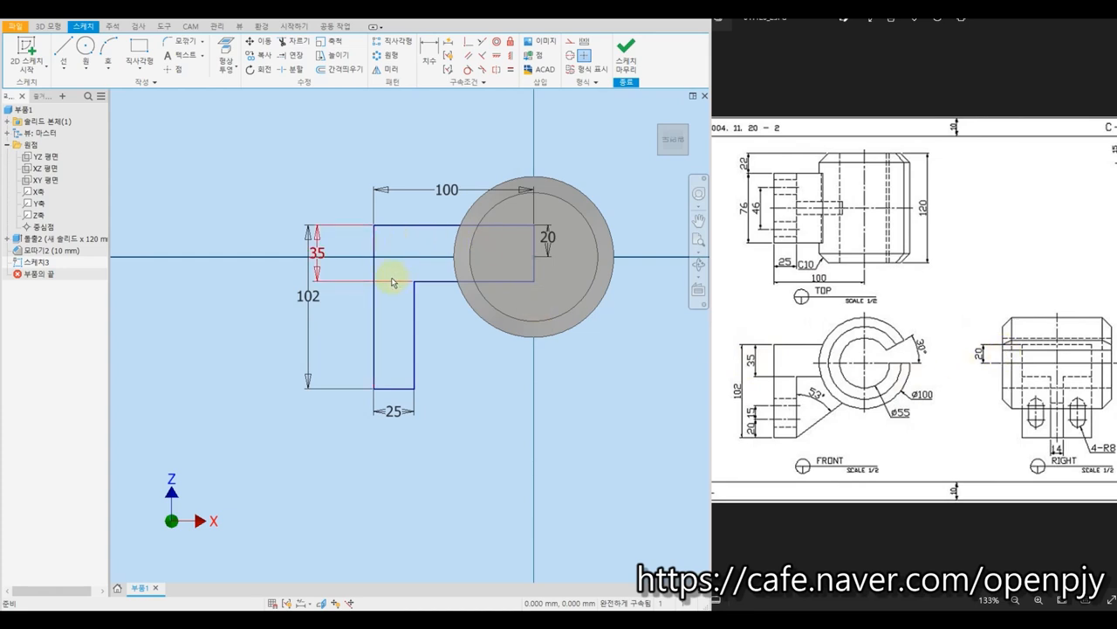
click(625, 54)
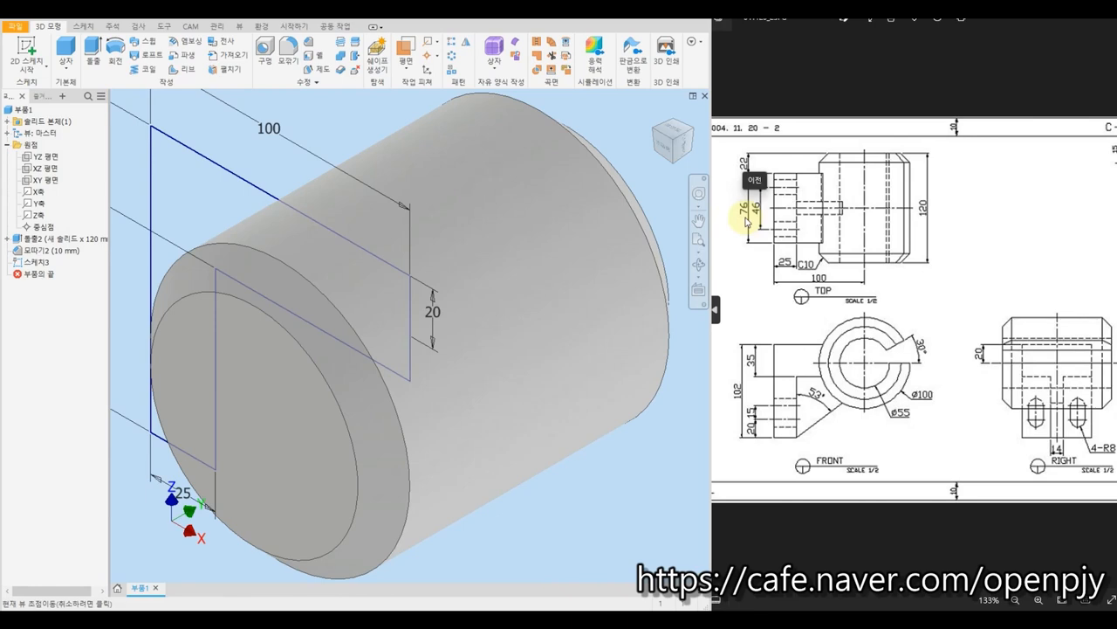
Step: Extrude the L-profile symmetrically by 76 mm, joined to the cylinder
scroll(262, 170, down, 5)
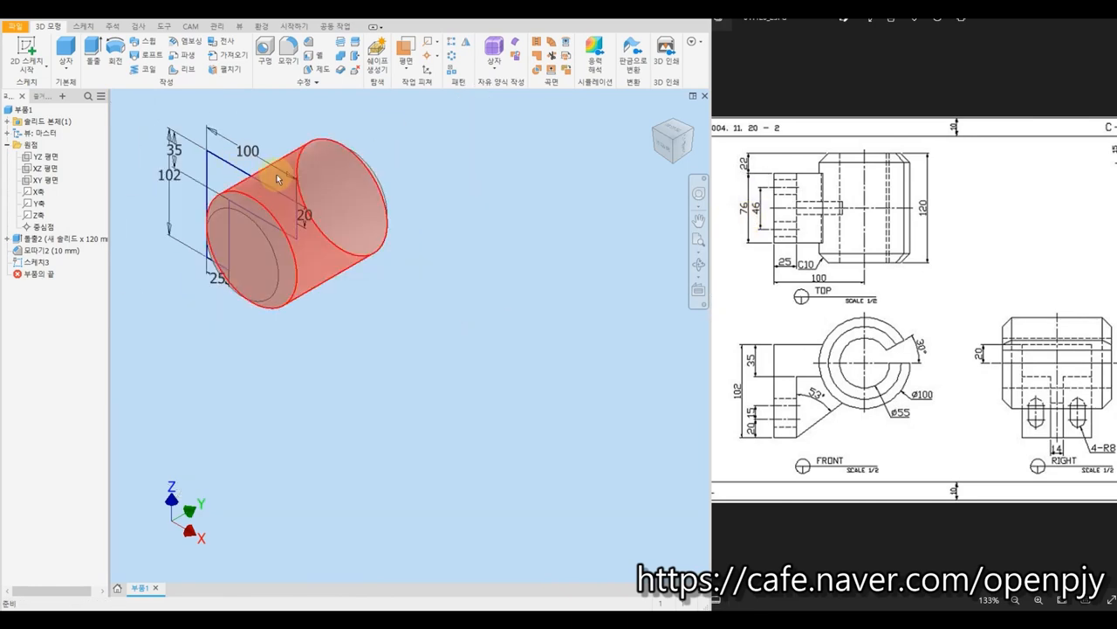
click(94, 49)
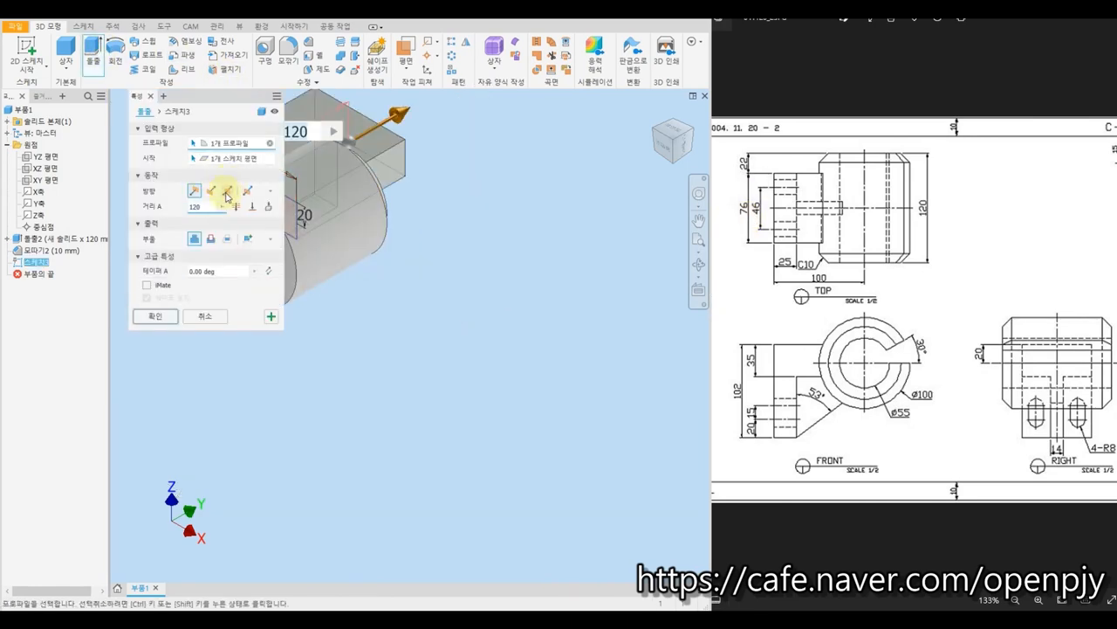
click(227, 192)
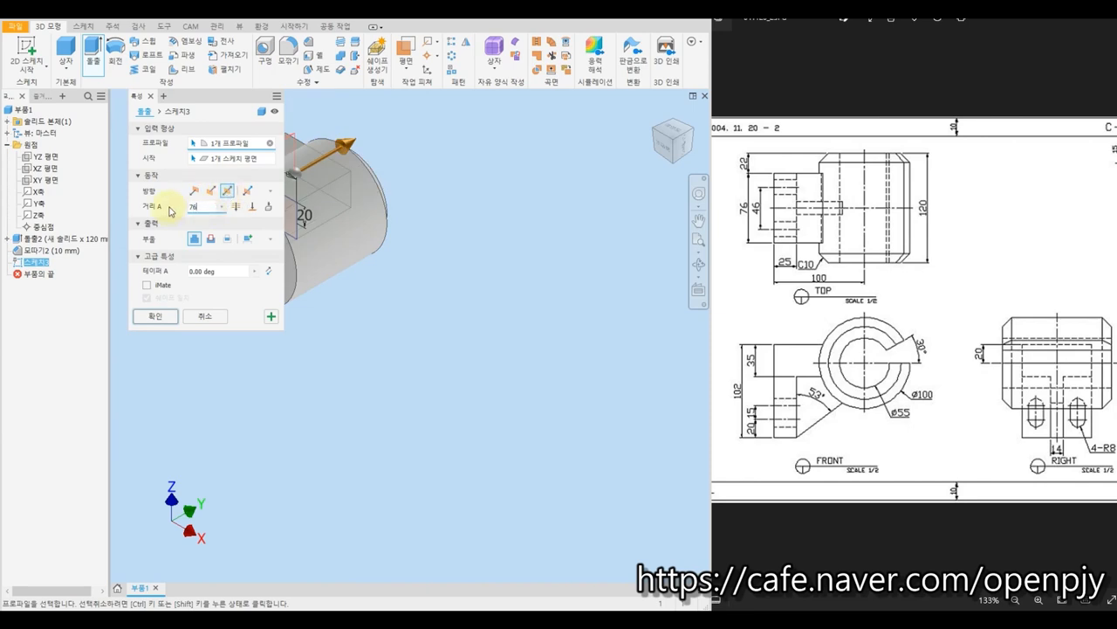
click(170, 321)
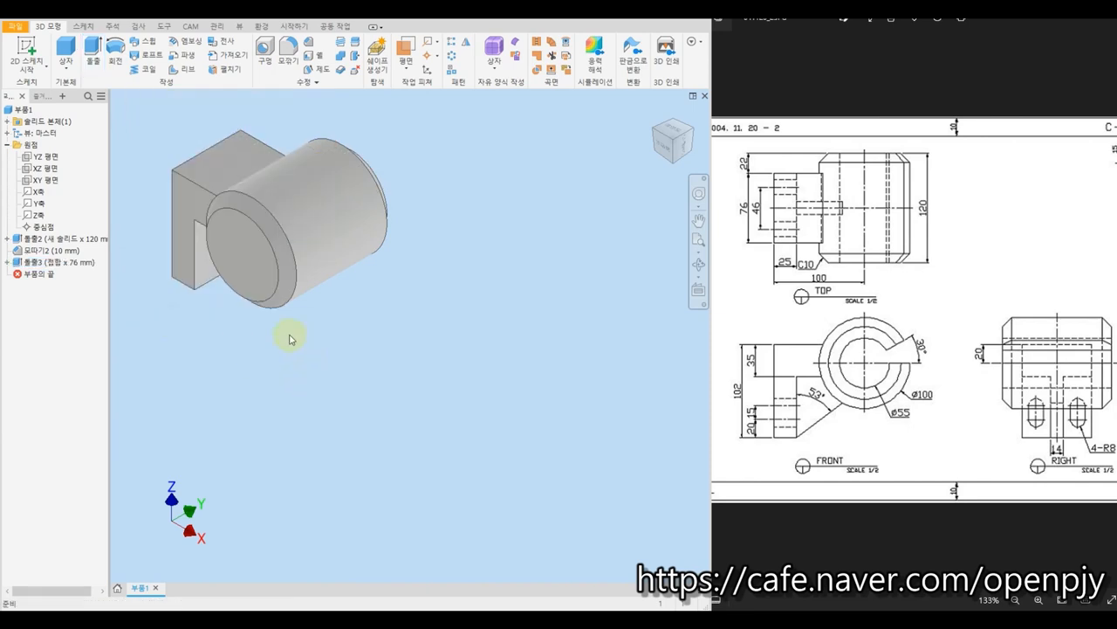
Step: Start a sketch on the XZ plane and project the body's cut edges into it
click(656, 114)
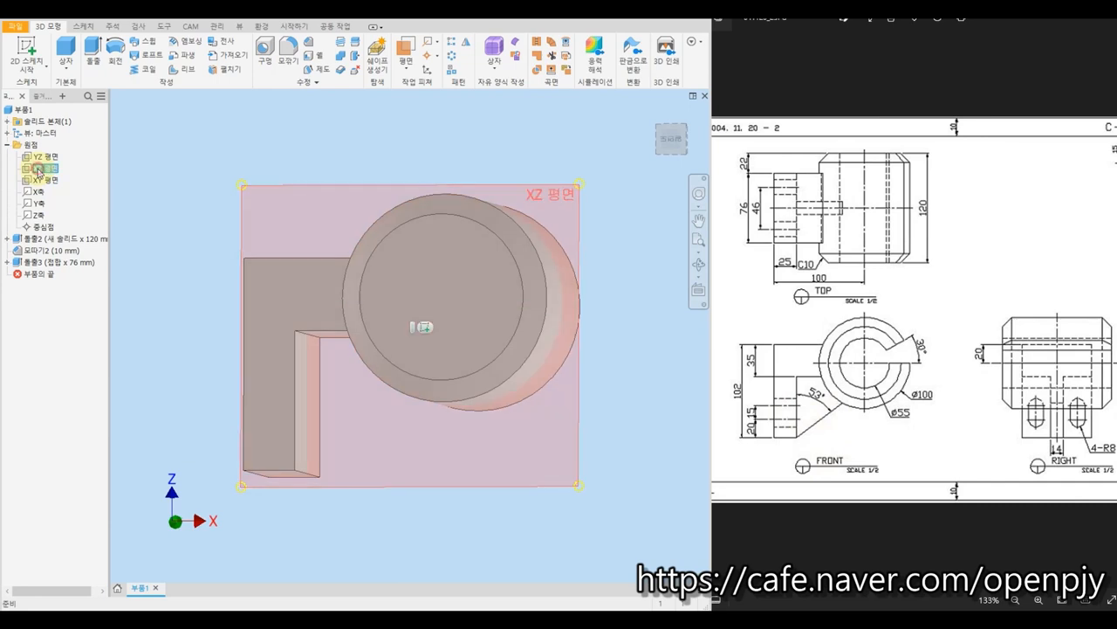
right_click(38, 169)
click(76, 206)
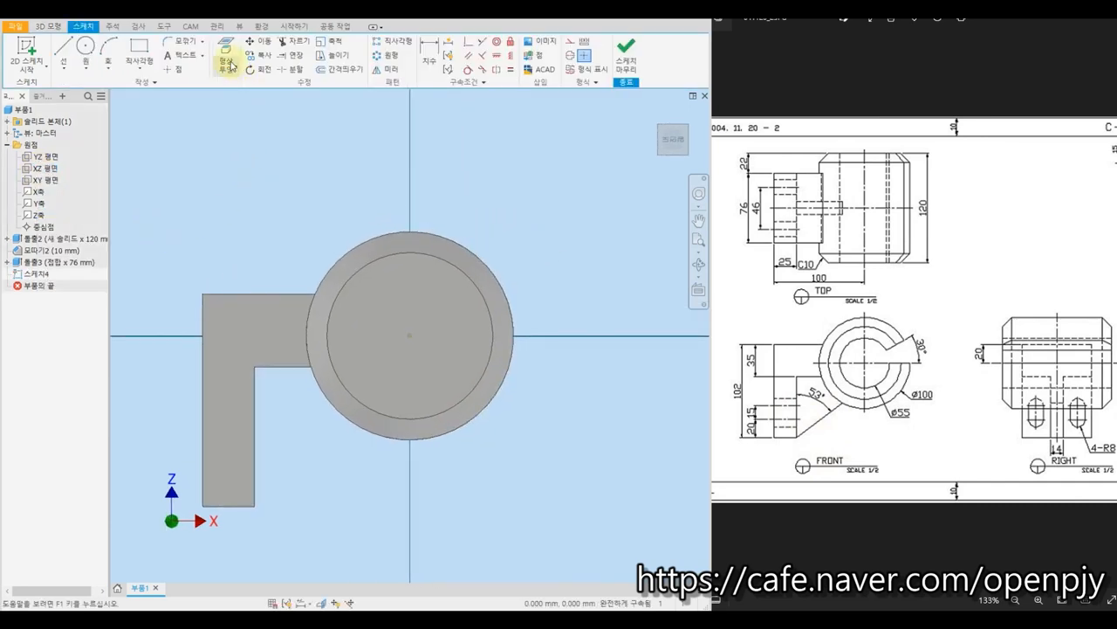
click(232, 65)
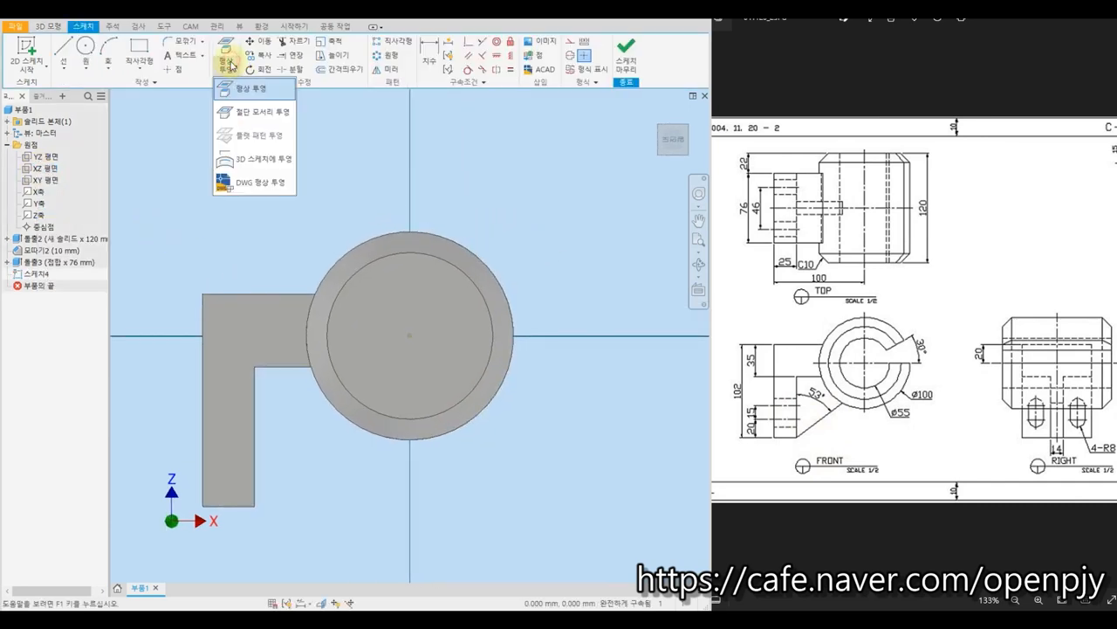
click(250, 116)
mouse_move(527, 451)
shift+middle_down()
mouse_move(501, 439)
mouse_move(535, 431)
mouse_move(534, 422)
mouse_move(529, 434)
shift+middle_up()
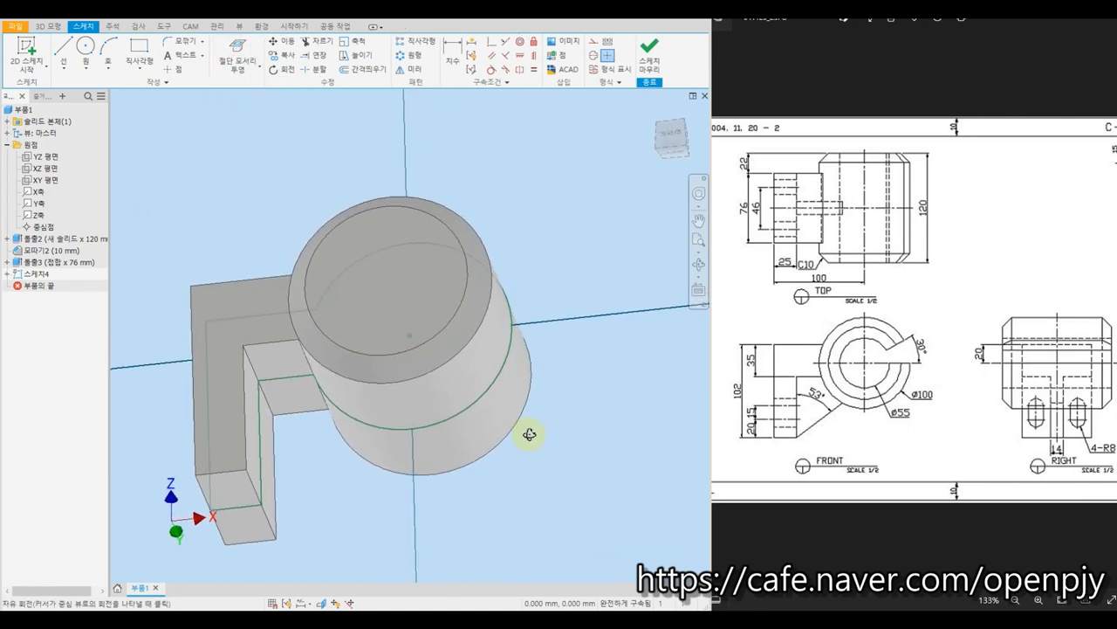
Step: Draw a slanted line from the inner bottom corner of the arm's leg to the projected cylinder outline
click(63, 50)
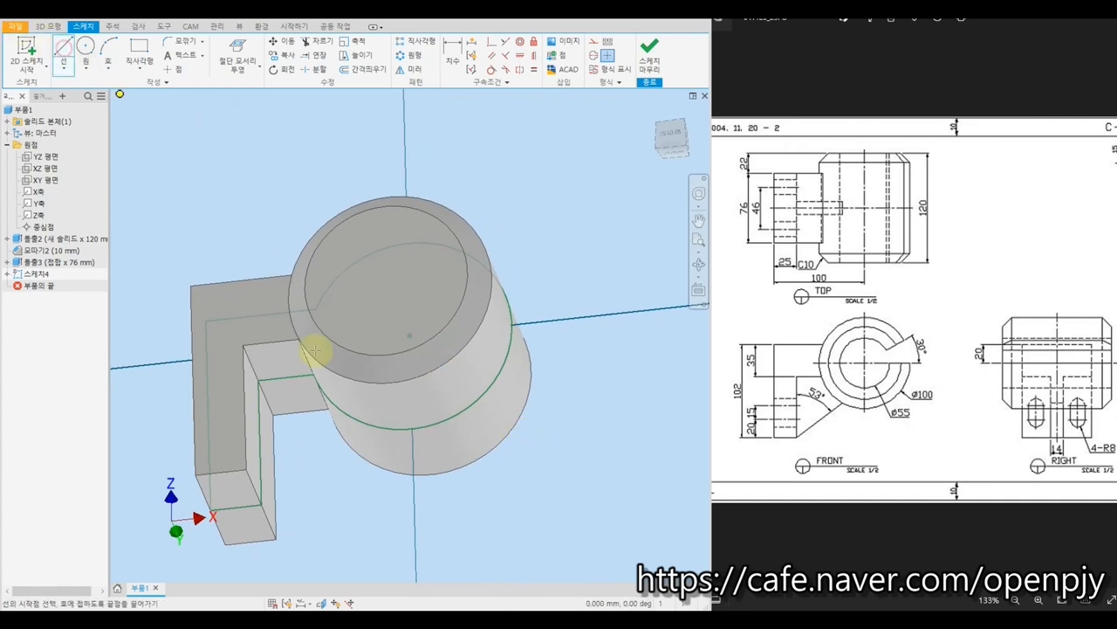
click(262, 505)
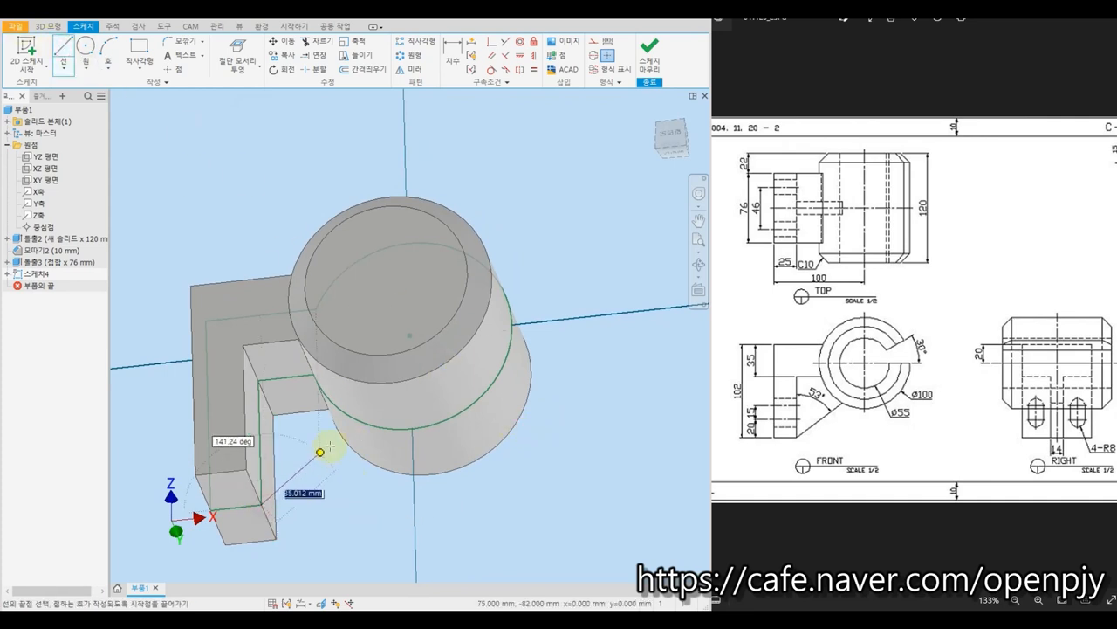
click(371, 426)
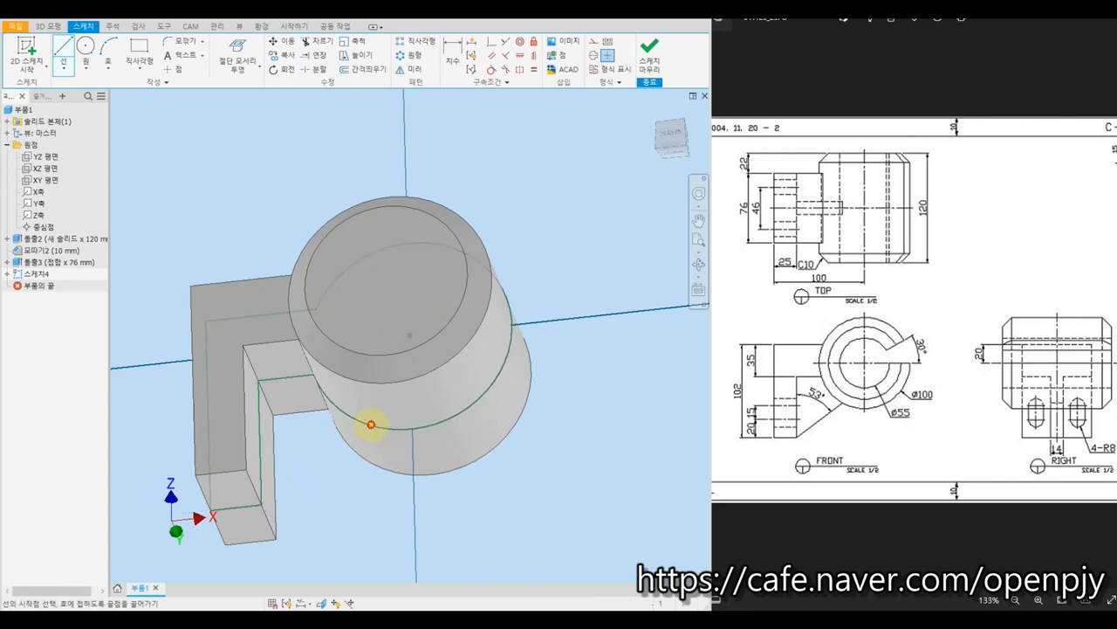
key(Escape)
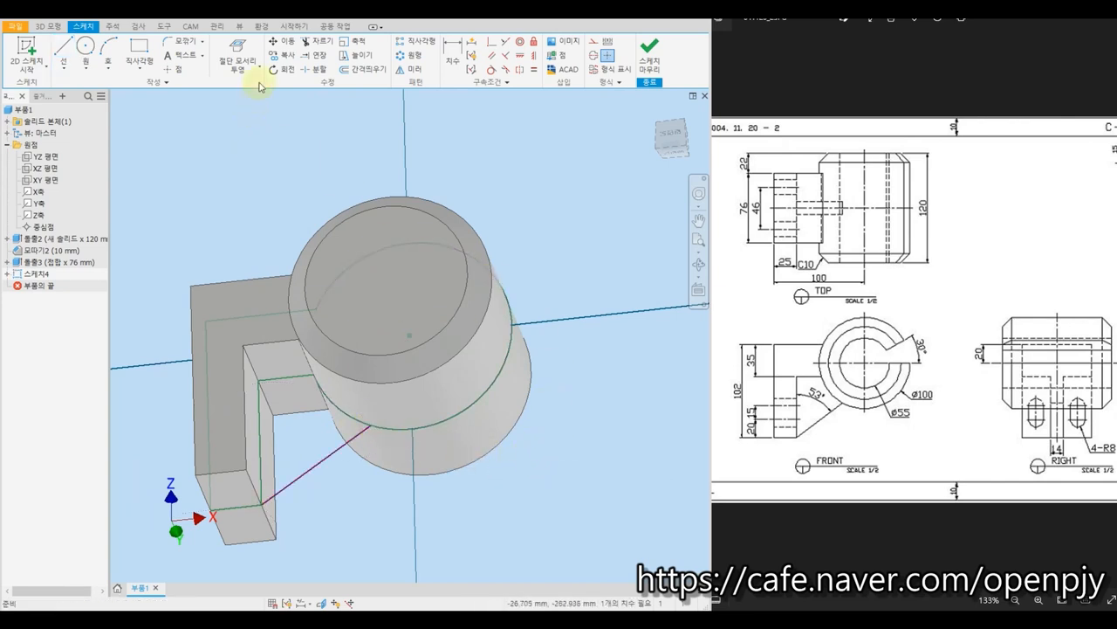
Step: Set the angle between the slanted line and the leg's inner vertical edge to 53 degrees and finish the sketch
click(451, 54)
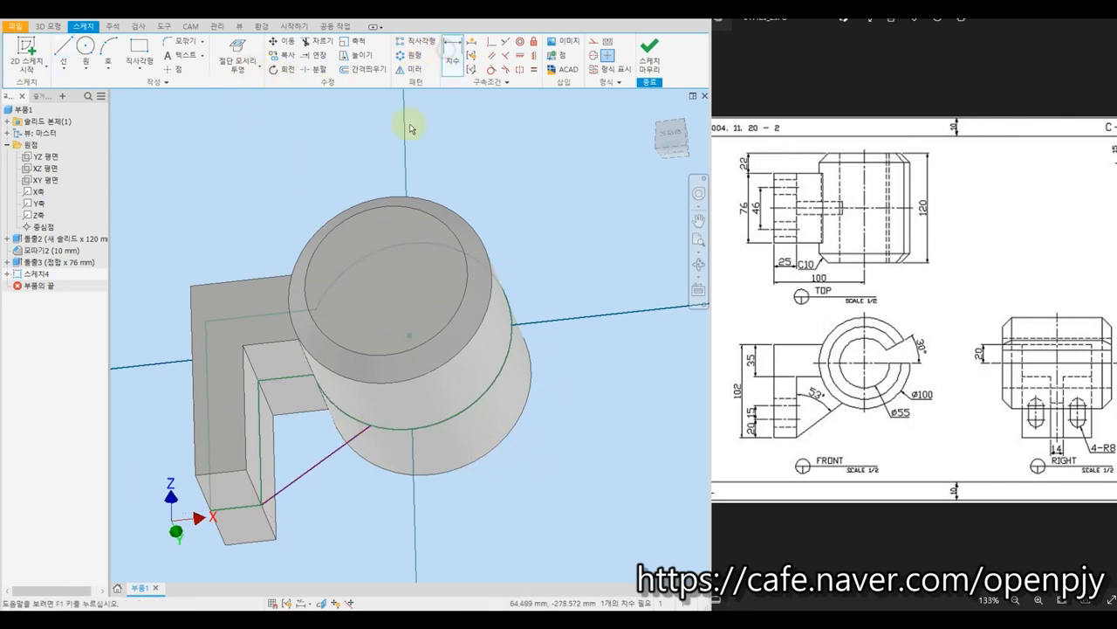
click(307, 474)
click(260, 457)
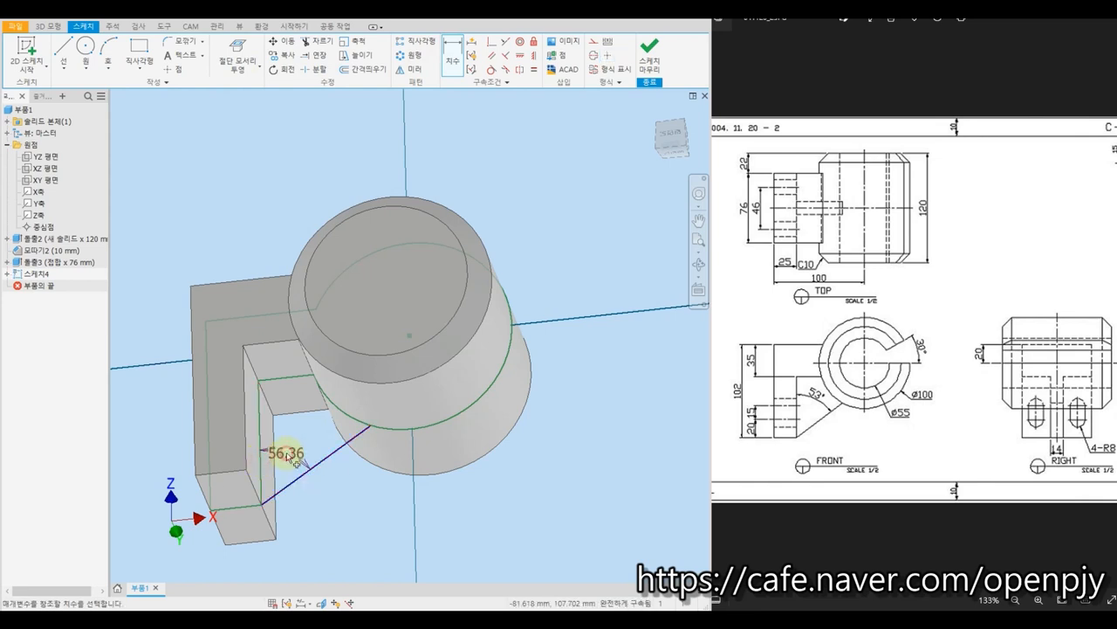
click(299, 463)
text(53)
key(Return)
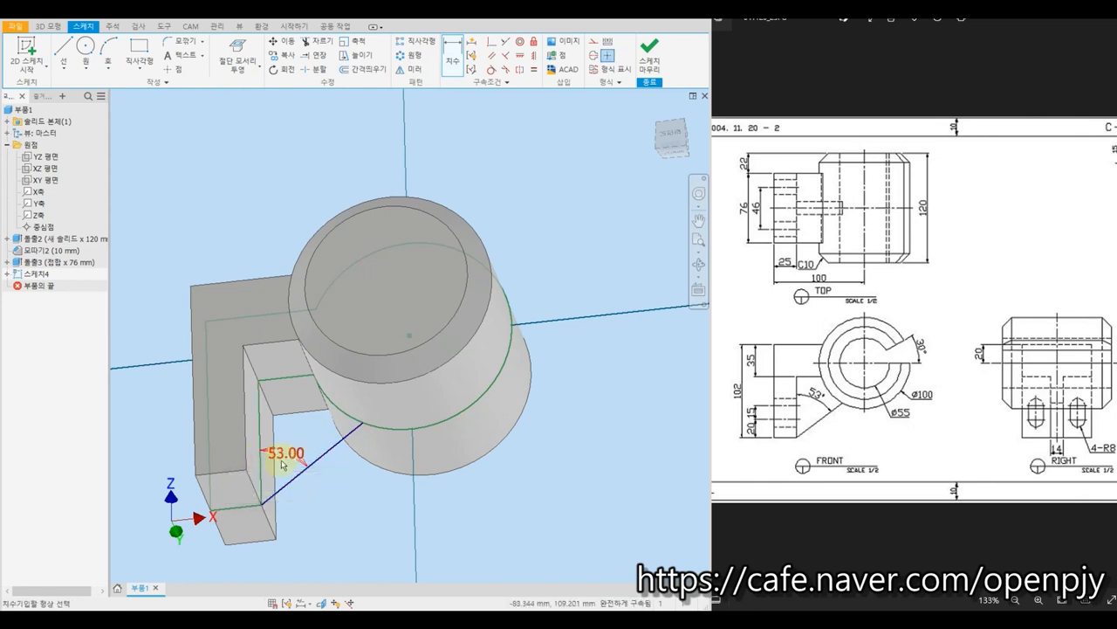
key(Escape)
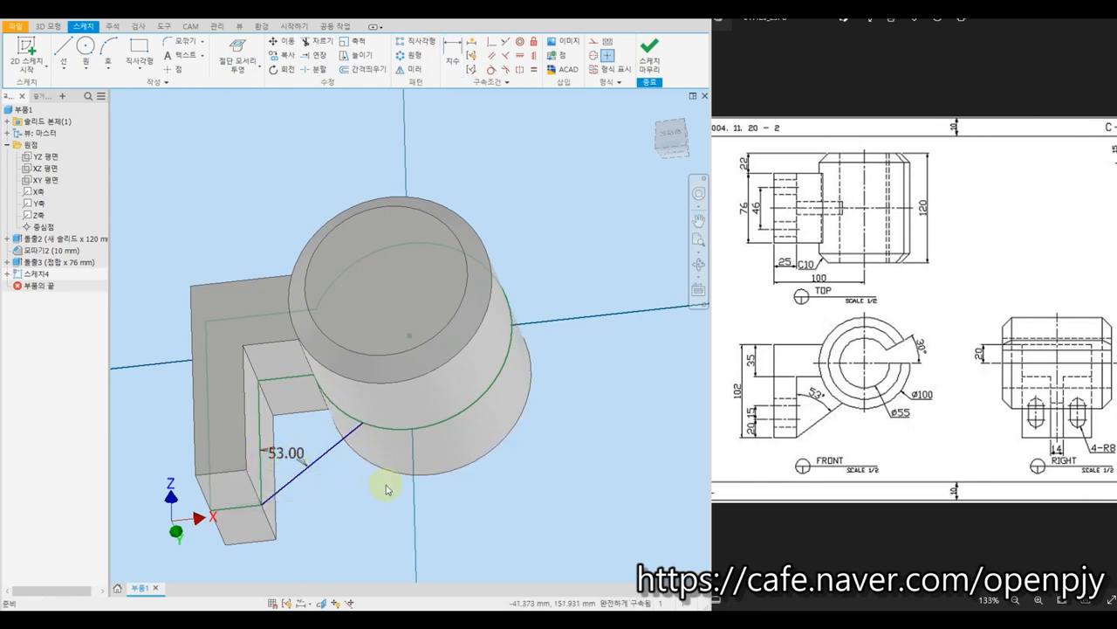
click(650, 59)
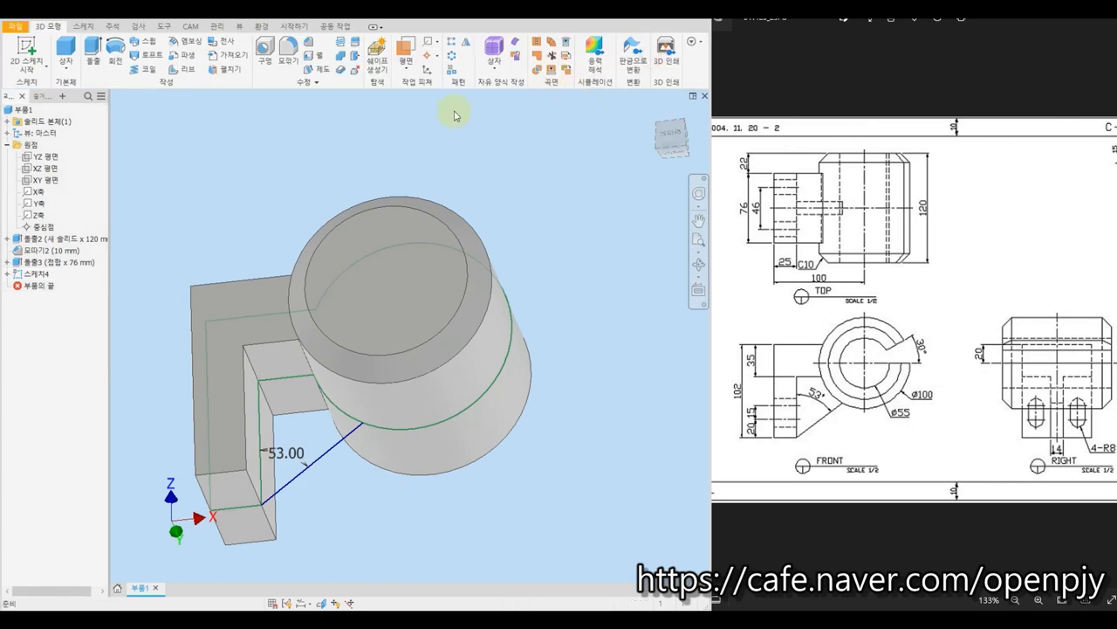
Step: Create a 14 mm thick rib from the slanted line, parallel to the sketch plane, between the leg and the cylinder
click(186, 72)
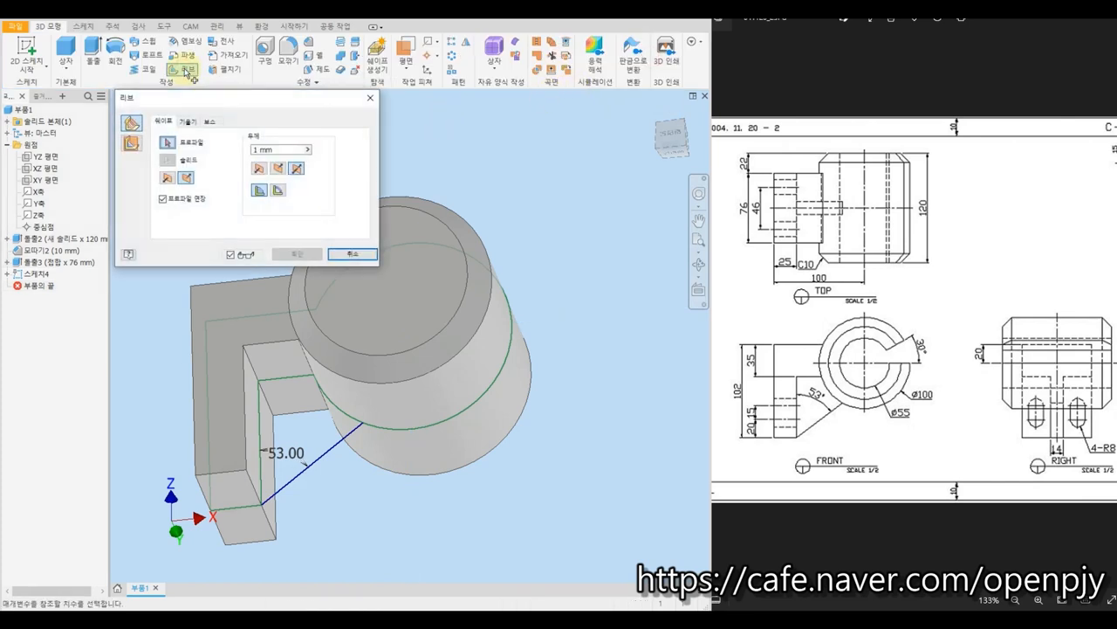
middle_drag(421, 159, 555, 157)
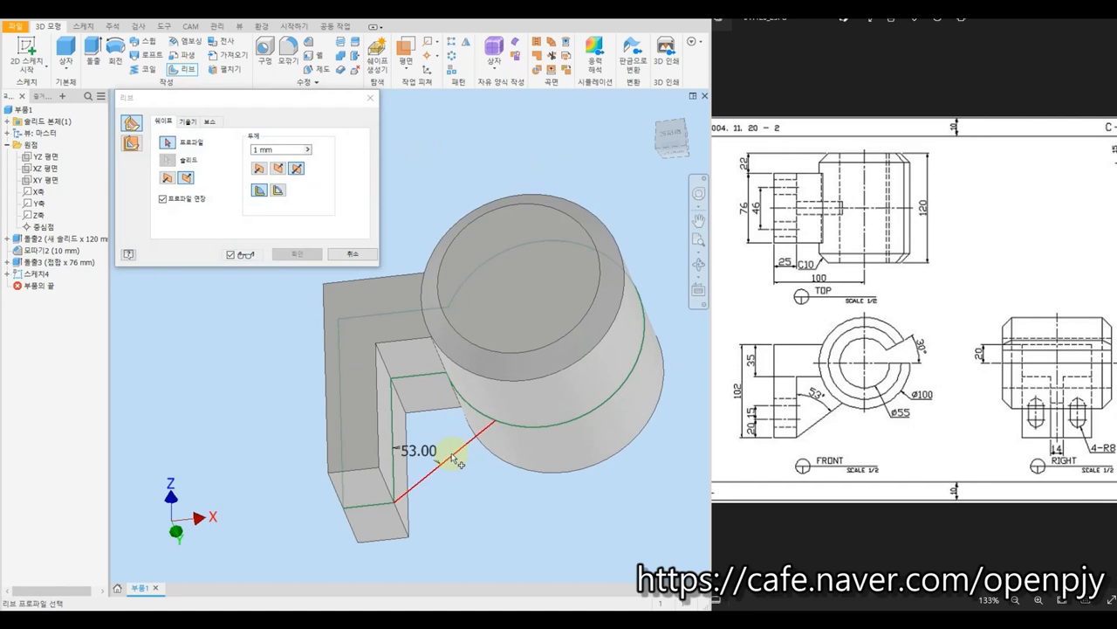
click(453, 460)
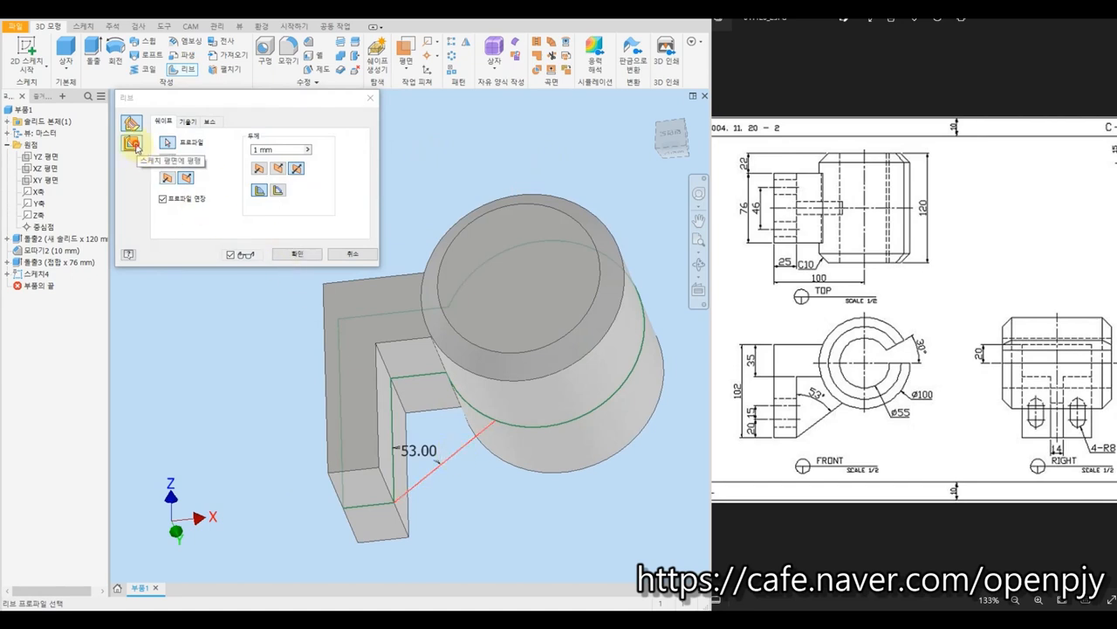
click(136, 148)
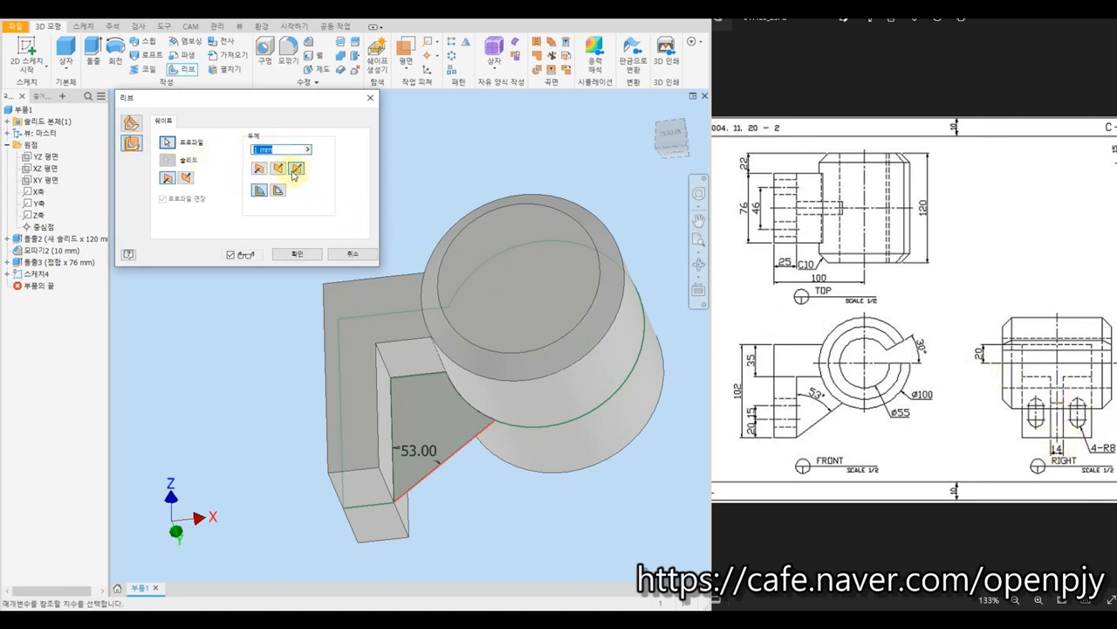
text(14)
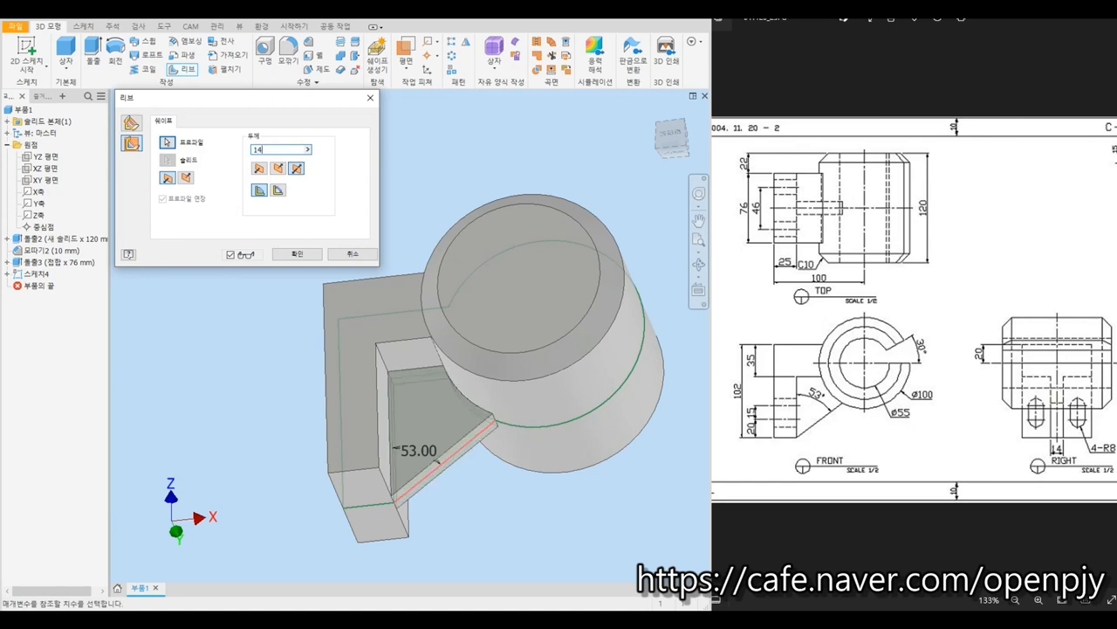
click(297, 253)
Step: Sketch a vertical center-to-center slot on the leg's inner face beside the rib, with its centres about 29 mm apart
shift+middle_drag(320, 274, 276, 293)
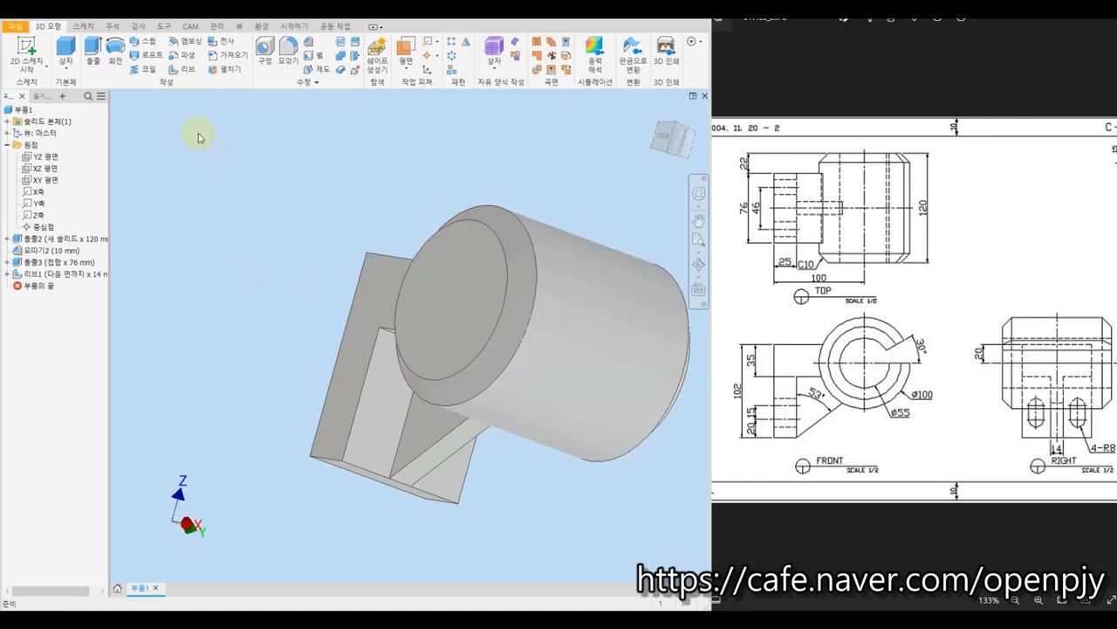
click(26, 50)
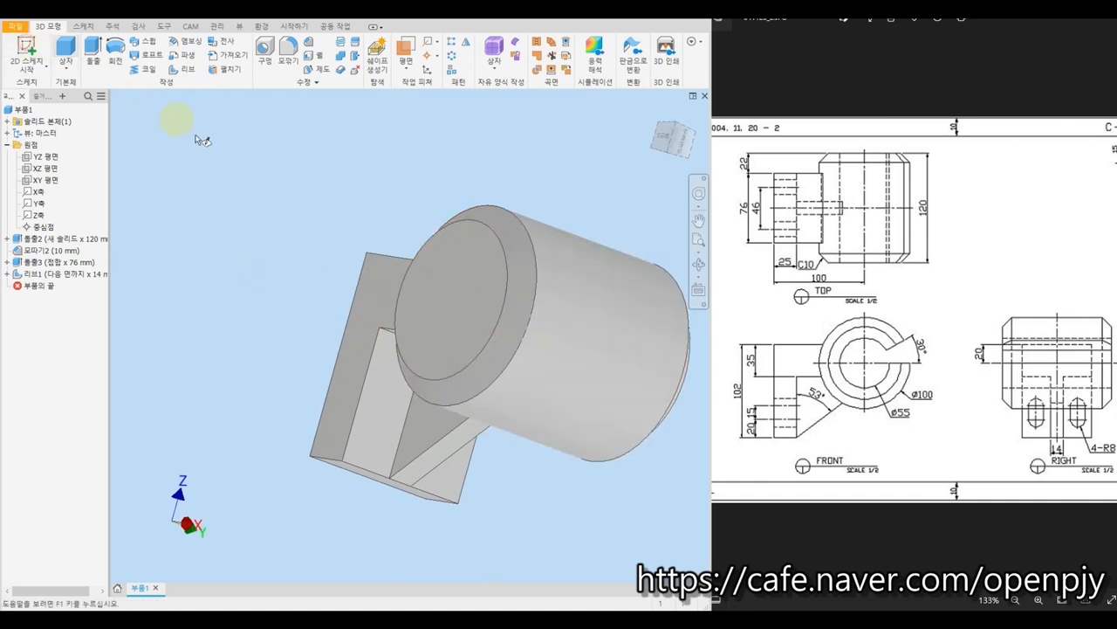
click(374, 439)
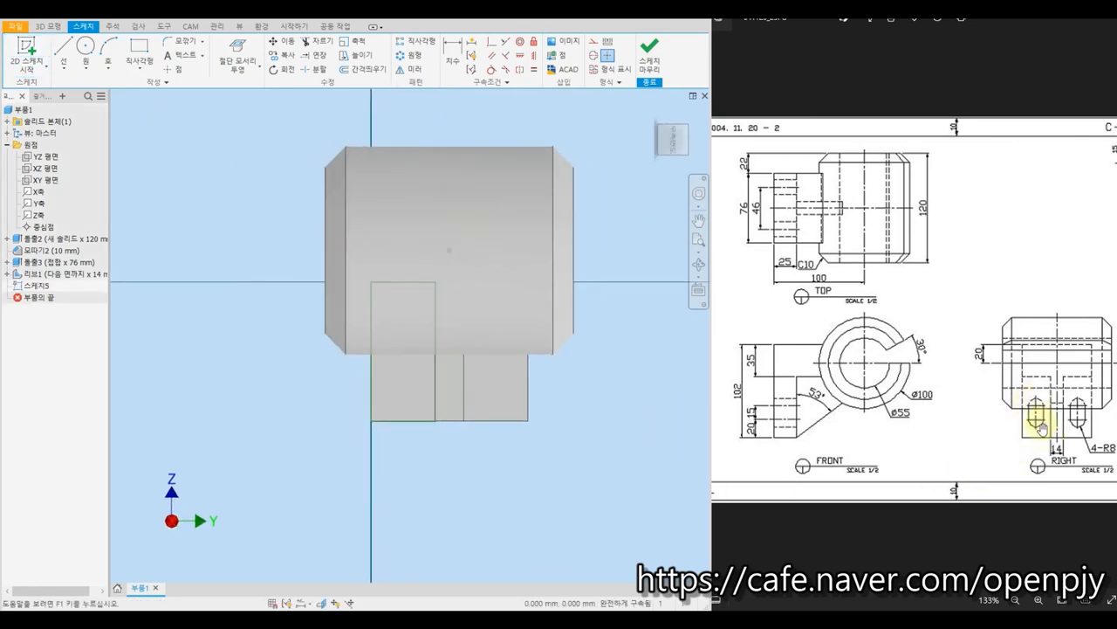
click(140, 68)
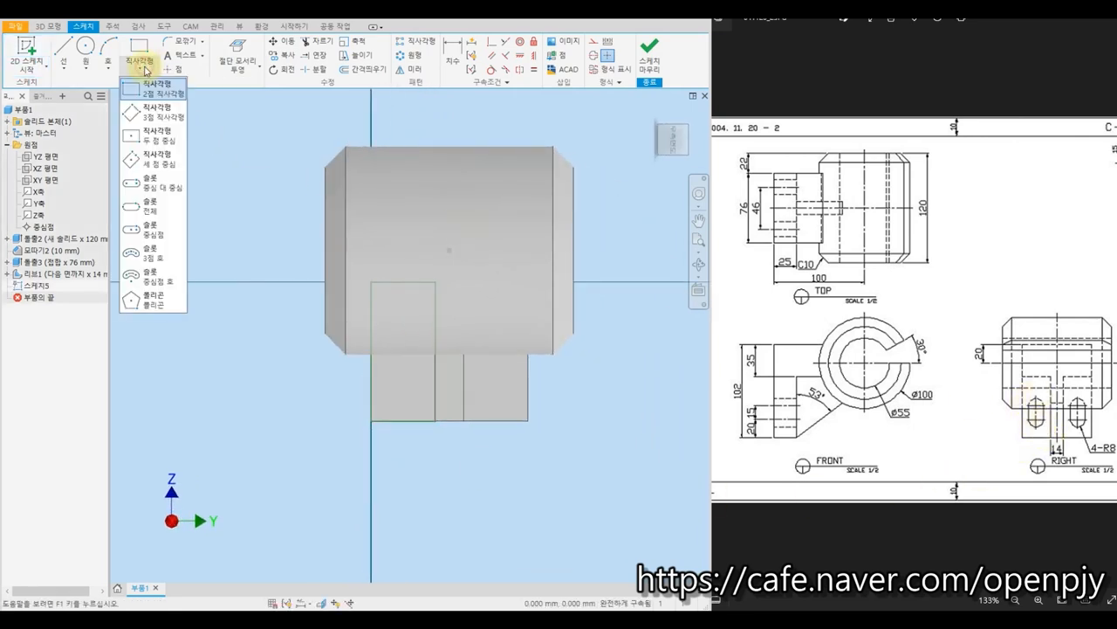
click(157, 188)
scroll(387, 419, up, 3)
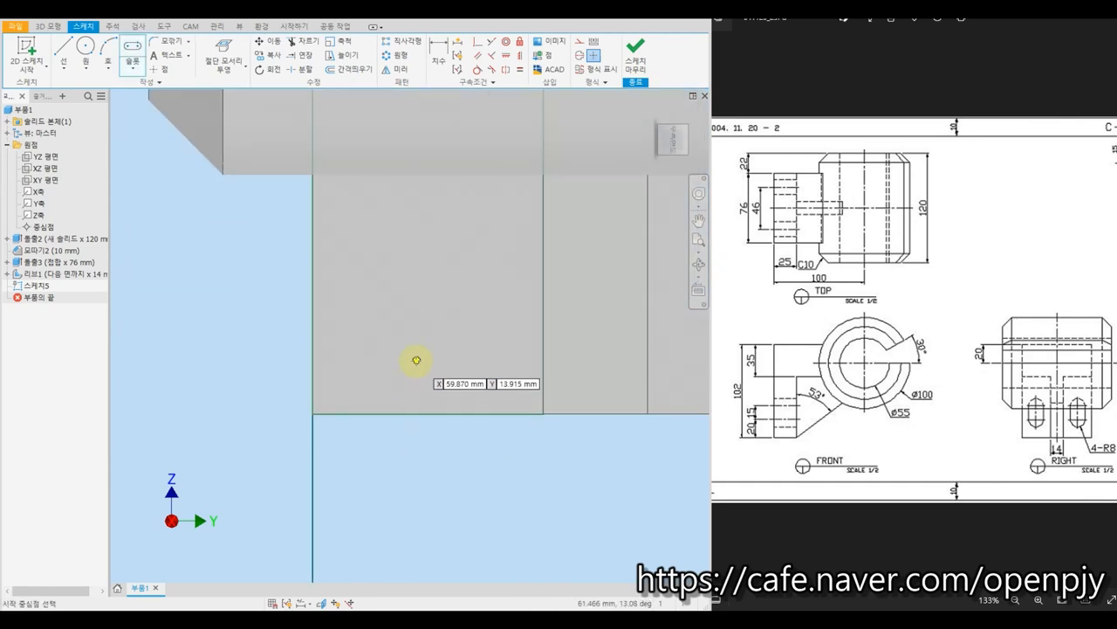
click(416, 360)
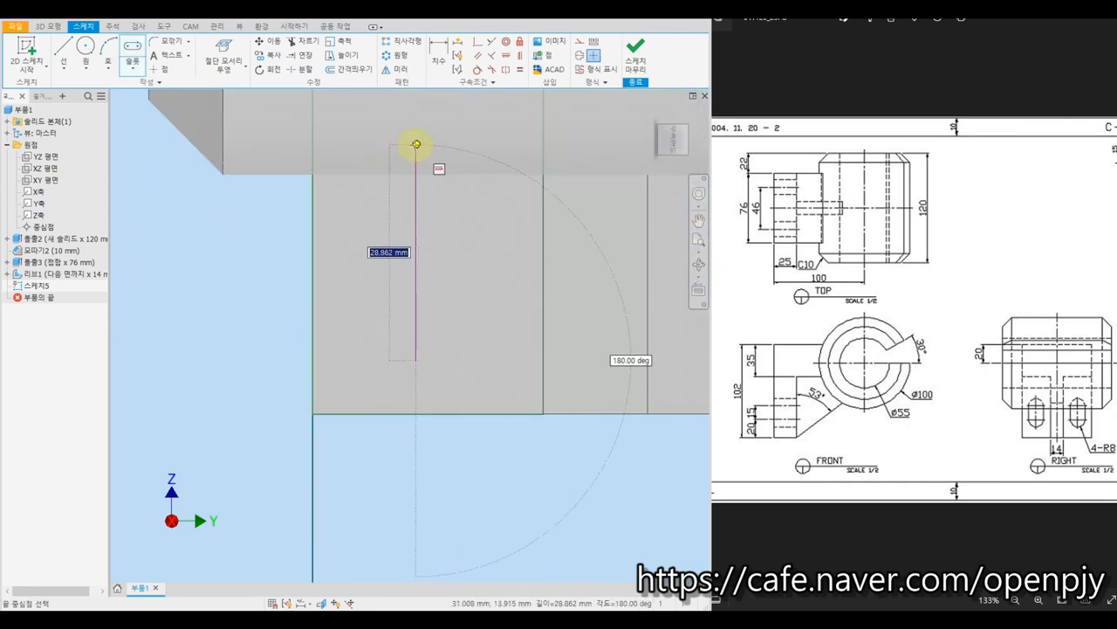
click(416, 144)
click(452, 205)
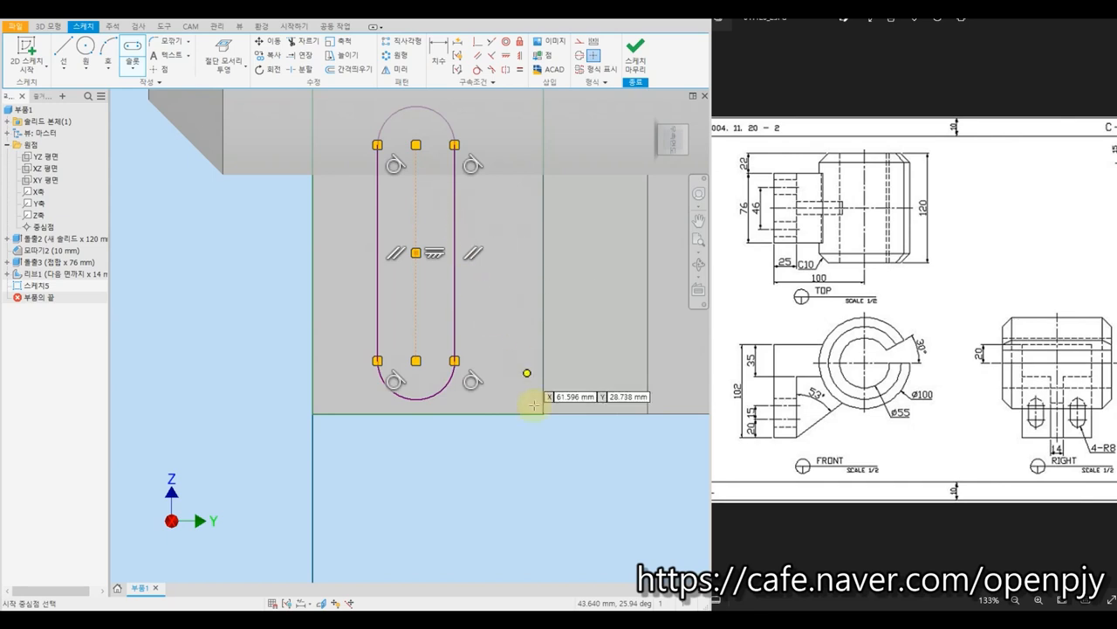
Step: Dimension the slot's lower centre 20 mm above the leg's bottom edge
key(Escape)
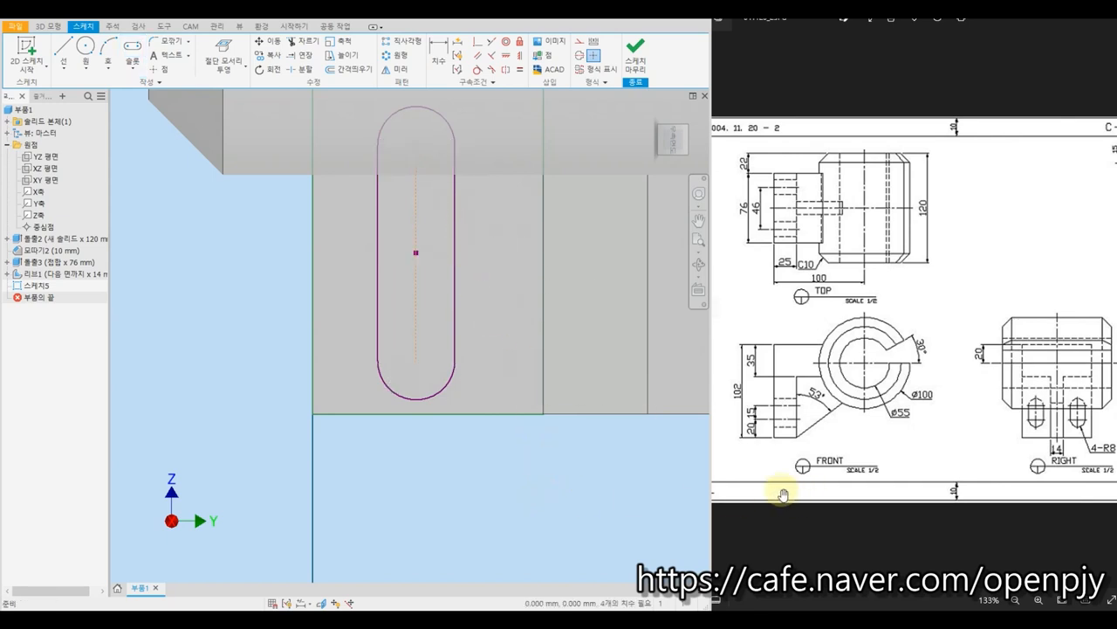
click(438, 67)
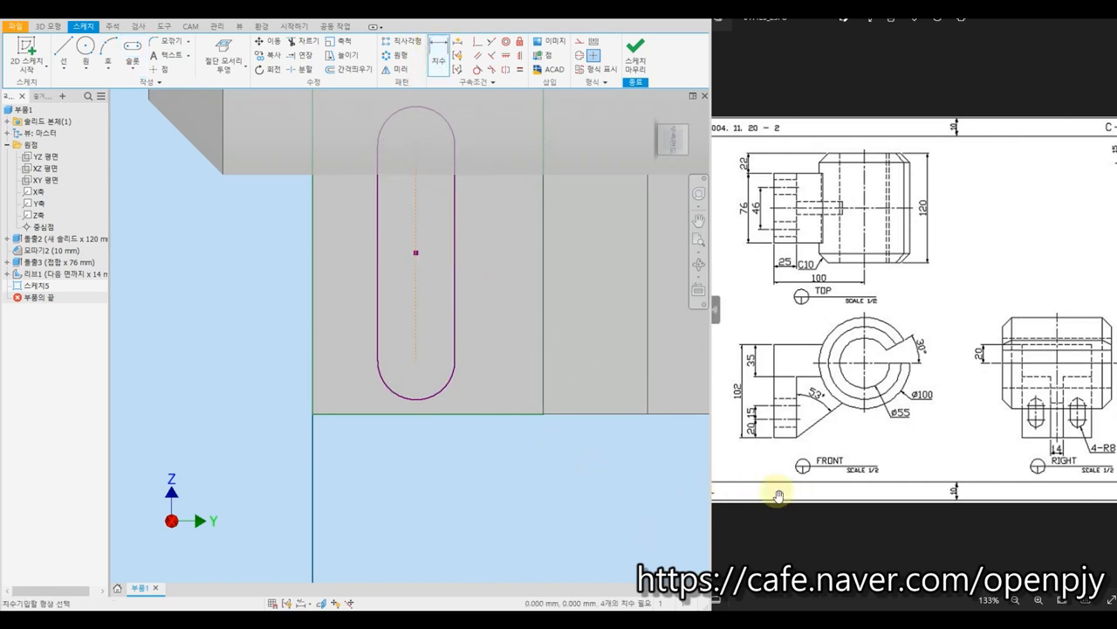
click(470, 414)
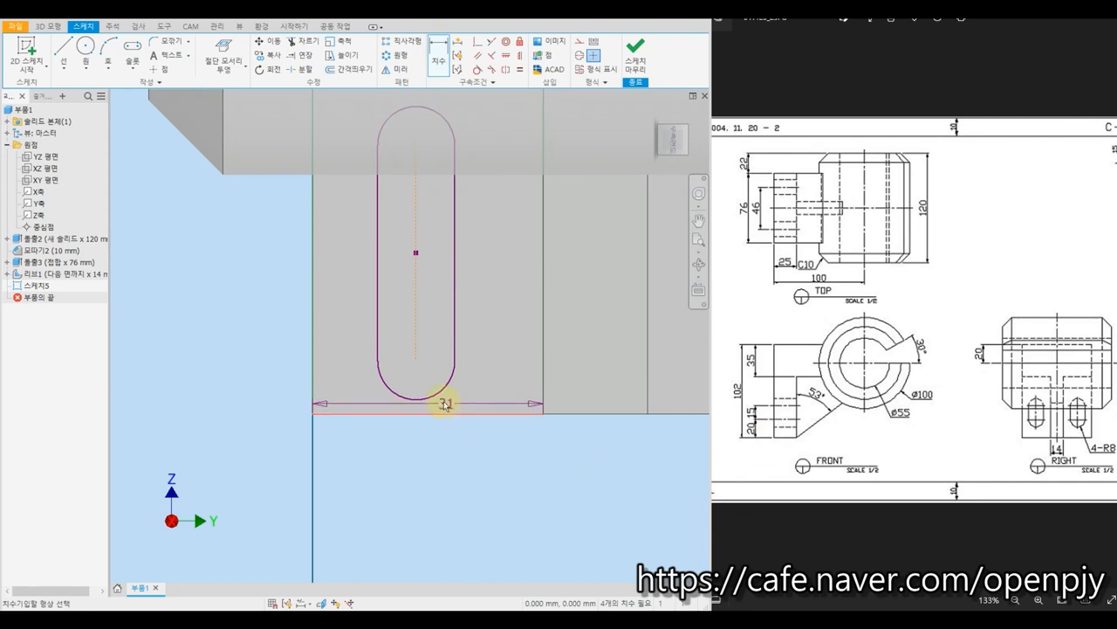
click(416, 362)
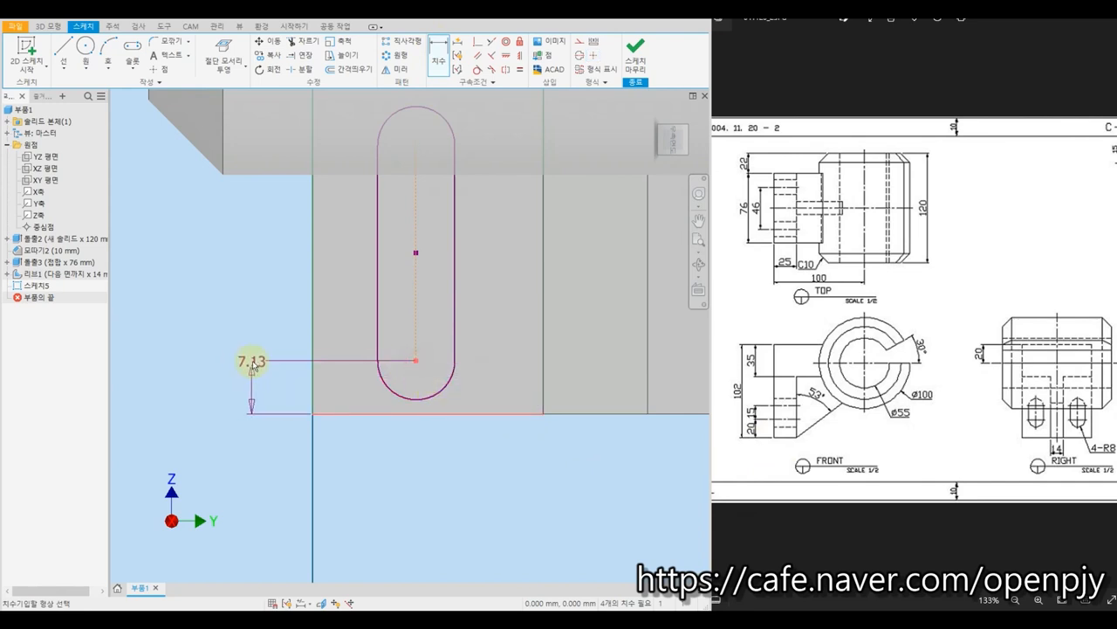
click(251, 362)
text(20)
key(Return)
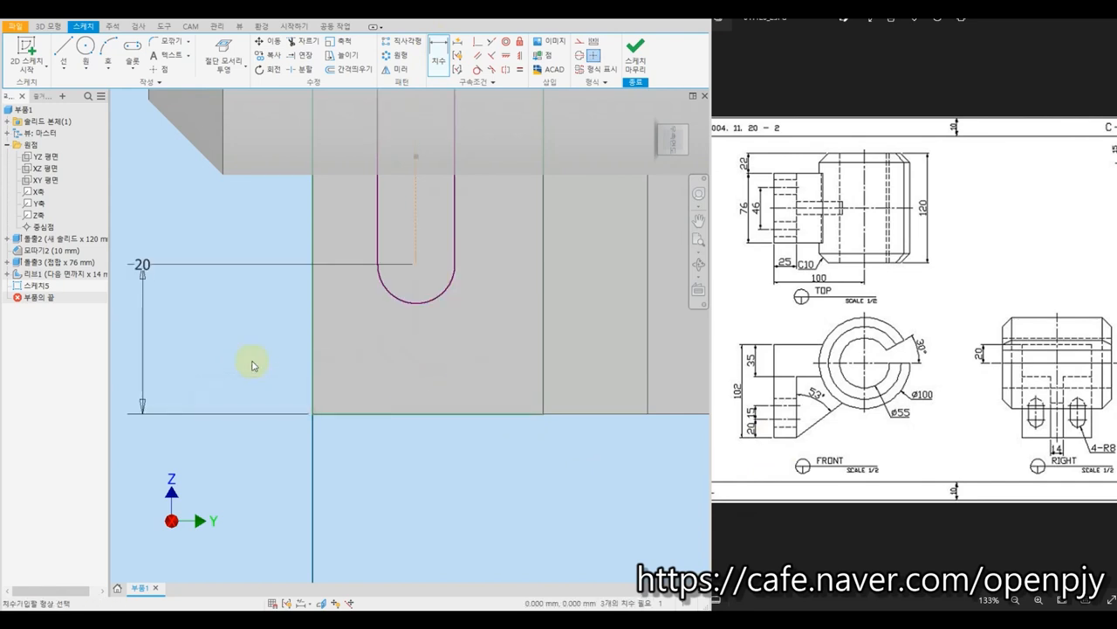
Step: Set the slot's centre-to-centre distance to 15 mm and its end radius to 8 mm
scroll(251, 362, down, 2)
click(350, 266)
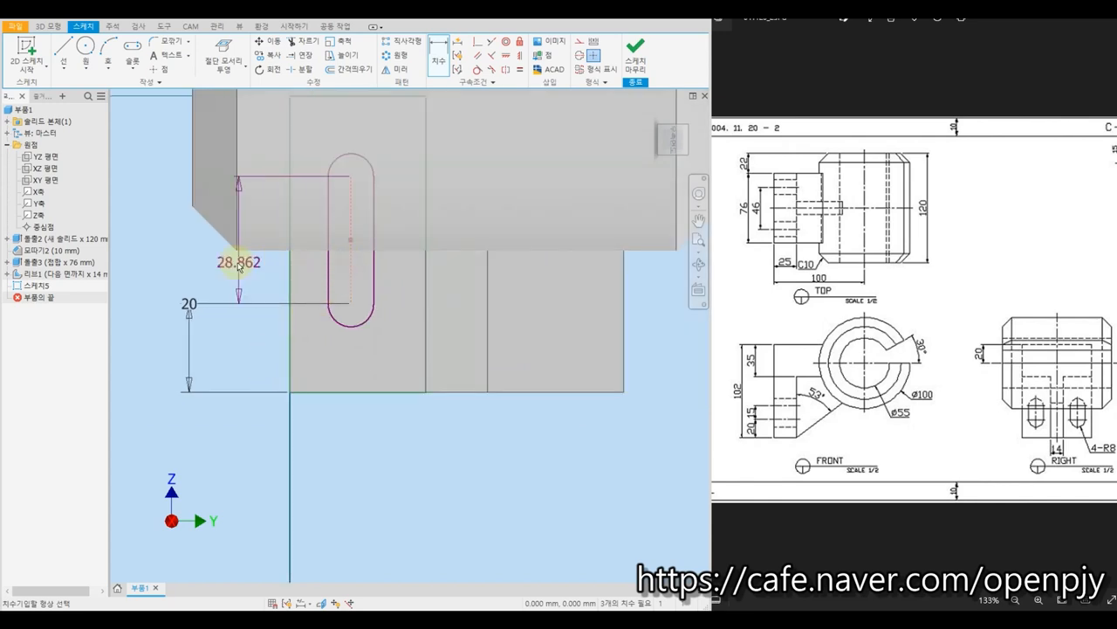
click(235, 262)
text(15)
key(Return)
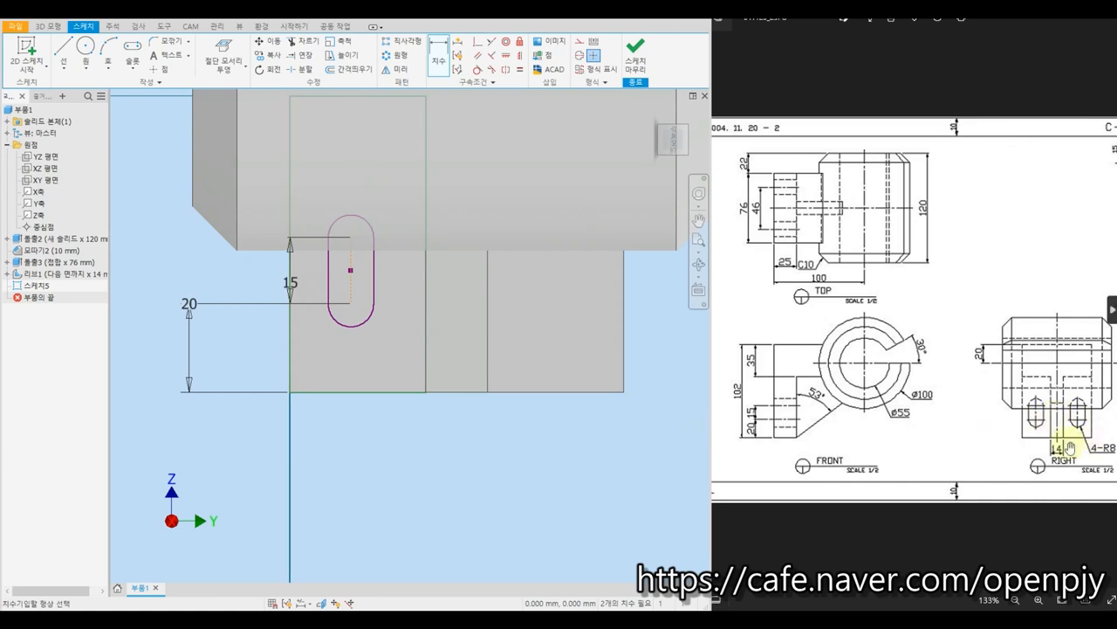
click(365, 322)
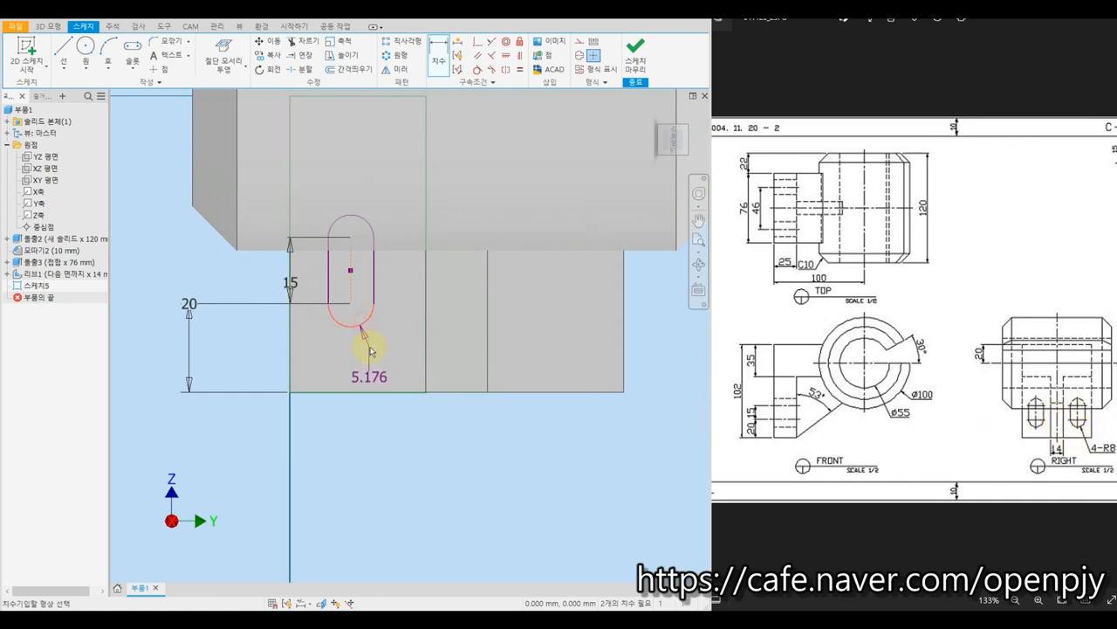
click(368, 350)
text(8)
key(Return)
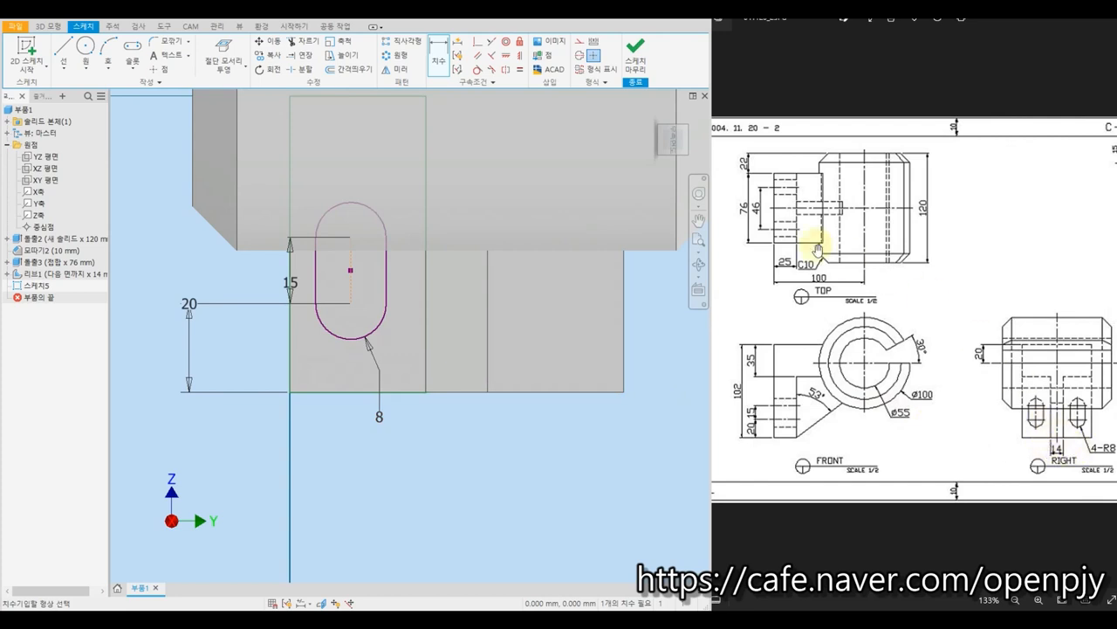
Step: Dimension the slot's centre 46/2 mm horizontally from the part's centre point and finish the sketch
scroll(479, 305, up, 3)
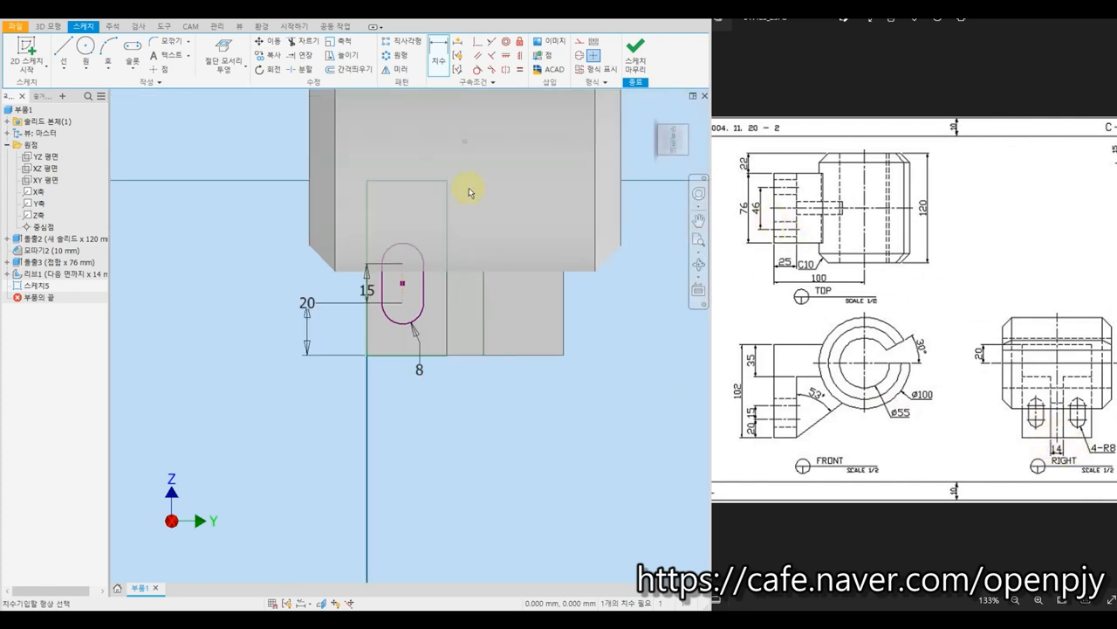
click(464, 141)
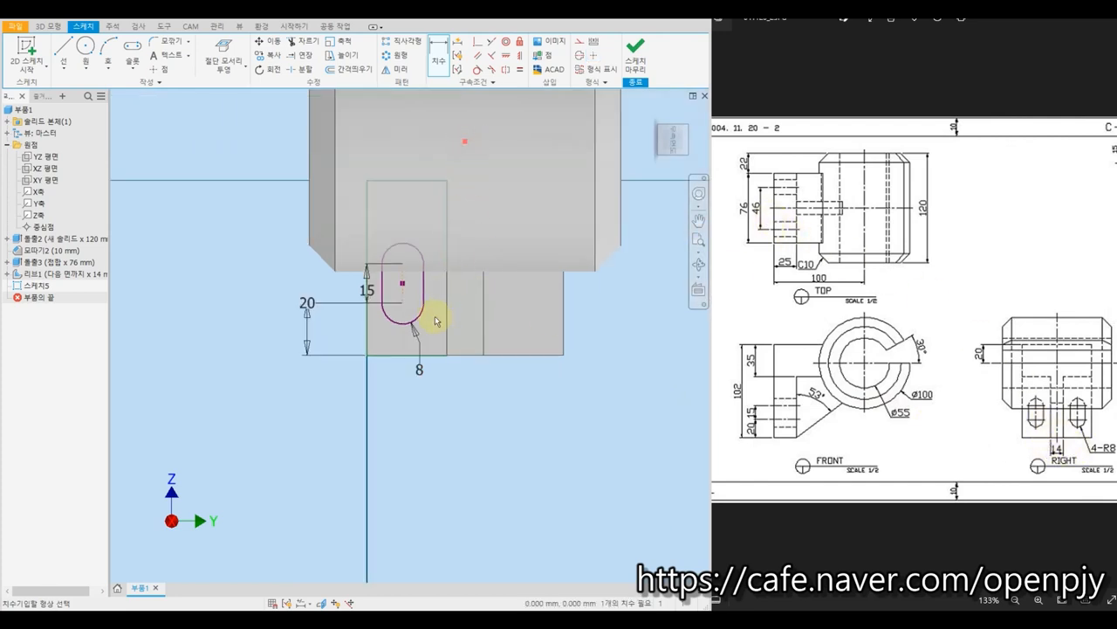
click(403, 283)
click(456, 412)
text(46)
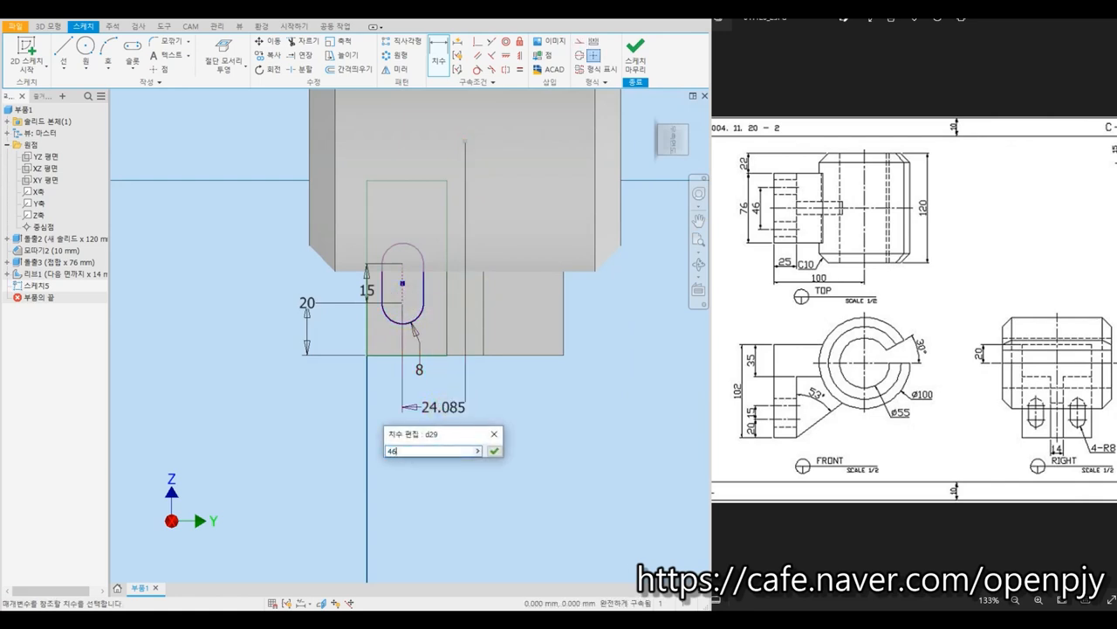
text(/2)
key(Return)
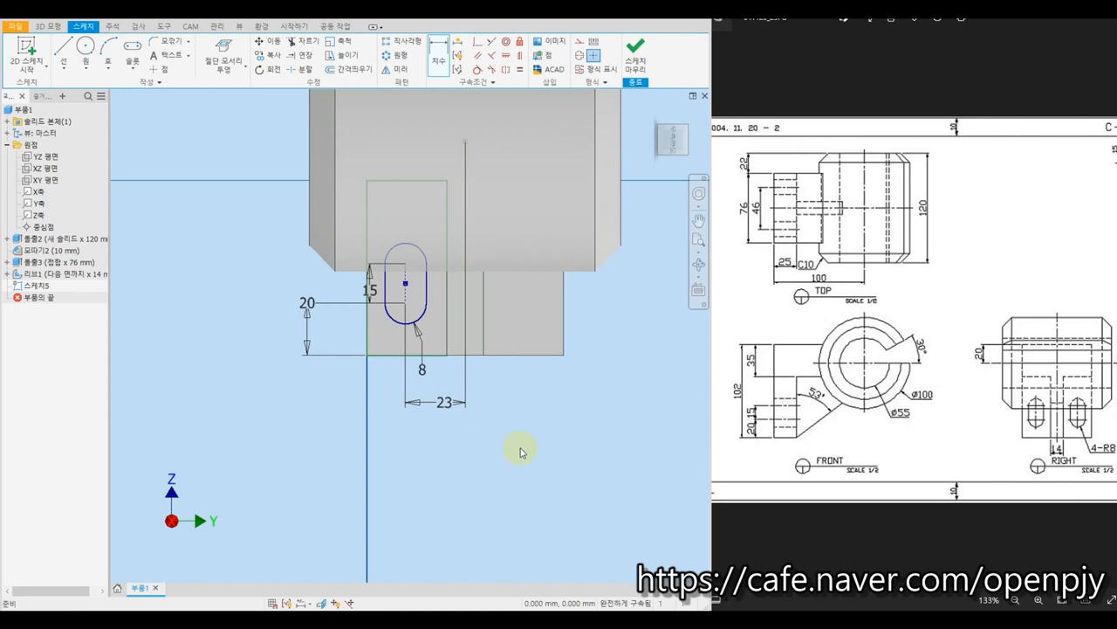
key(Escape)
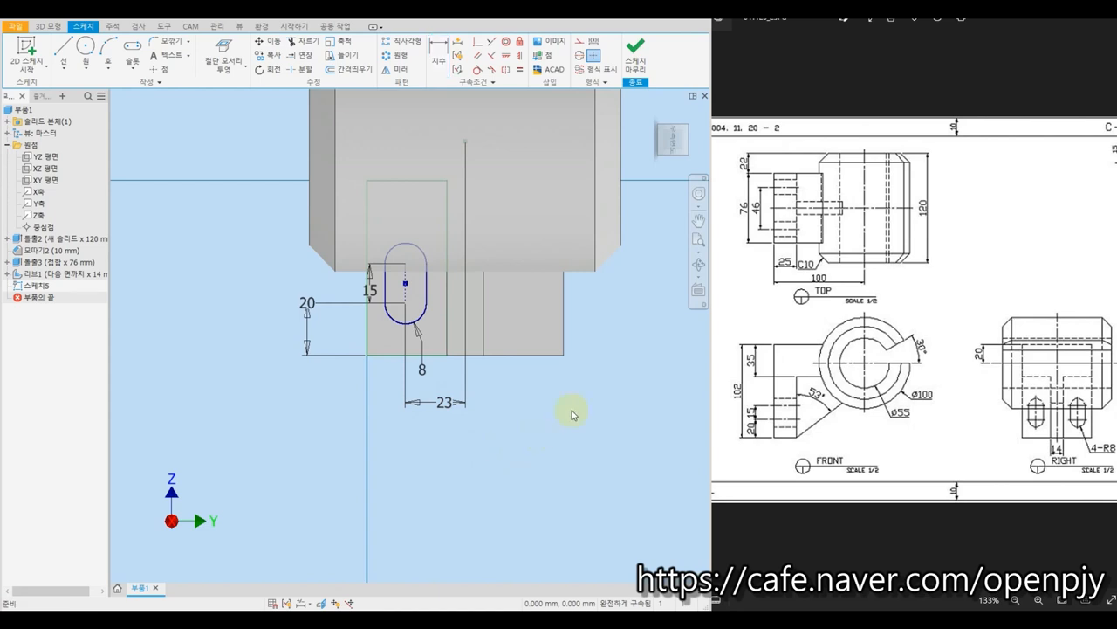
click(633, 54)
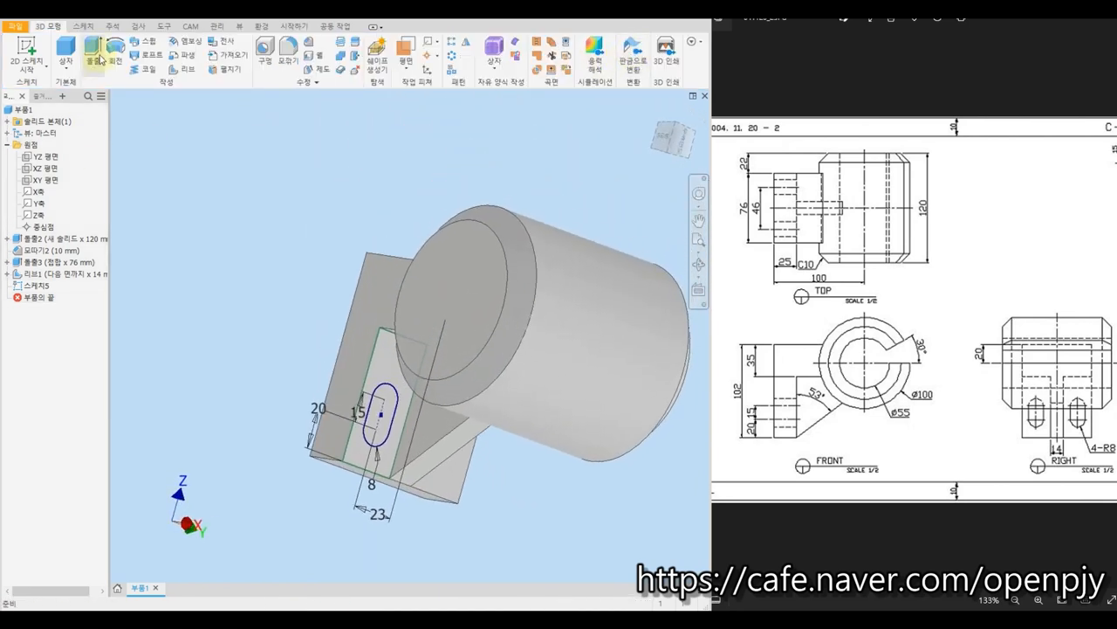
Step: Extrude the slot profile as a 76 mm cut through the arm's leg
click(92, 52)
click(379, 409)
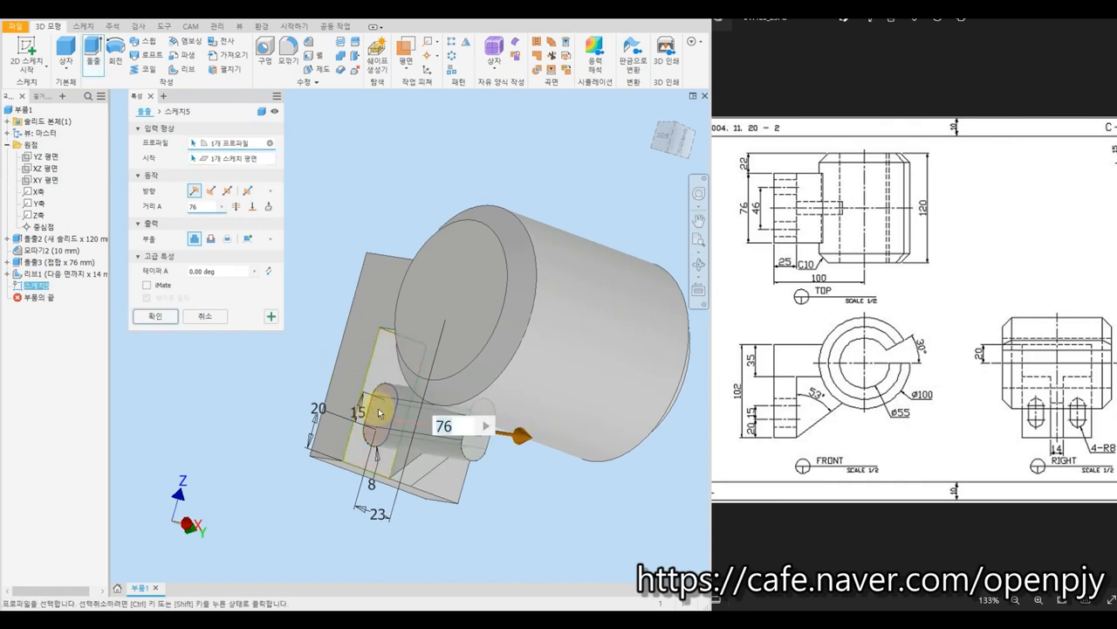
click(209, 240)
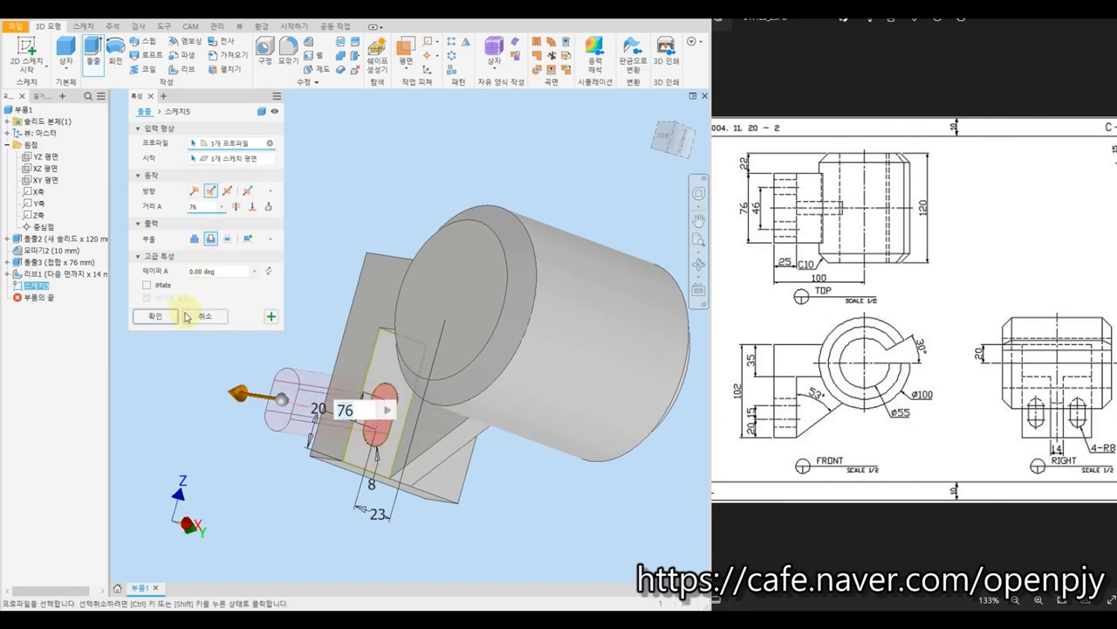
click(156, 317)
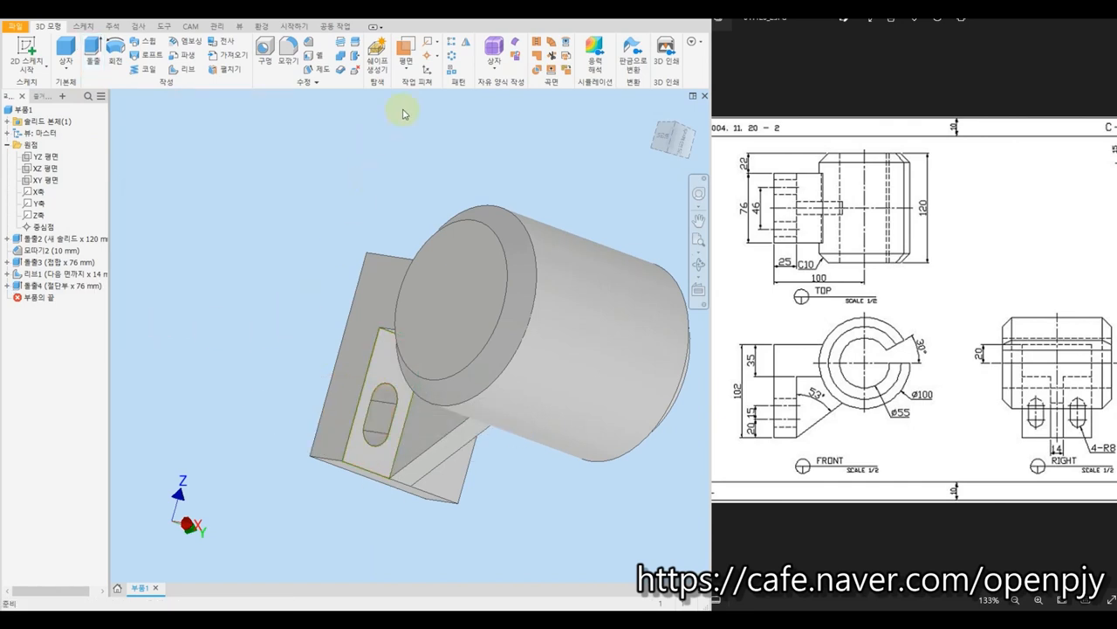
Step: Mirror the slot cut across the XZ plane to the other side of the rib
click(465, 41)
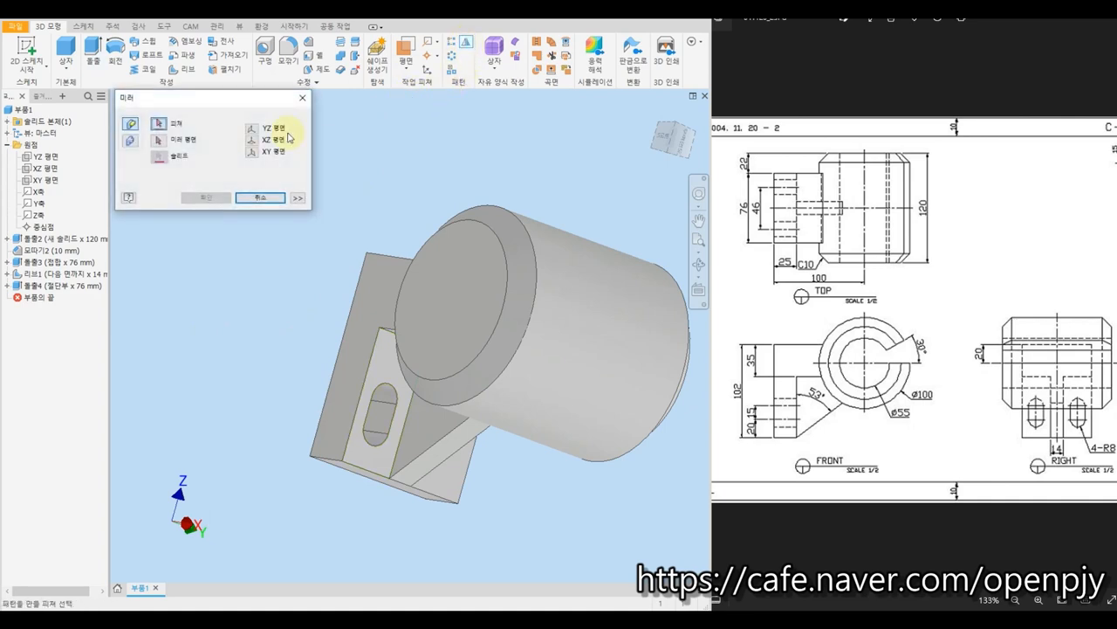
click(74, 288)
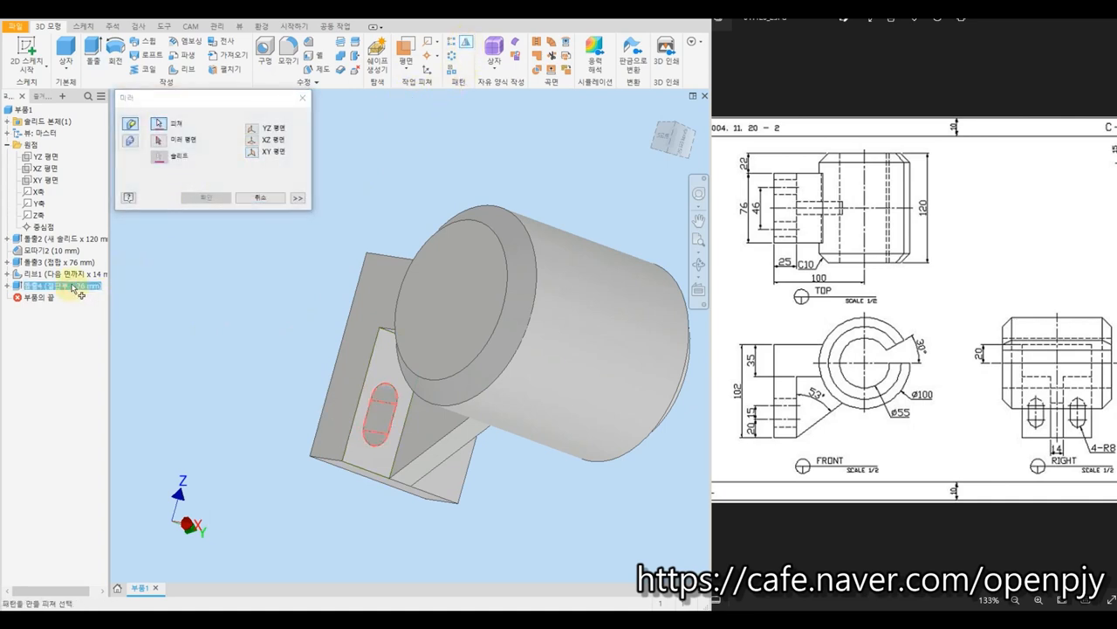
click(156, 141)
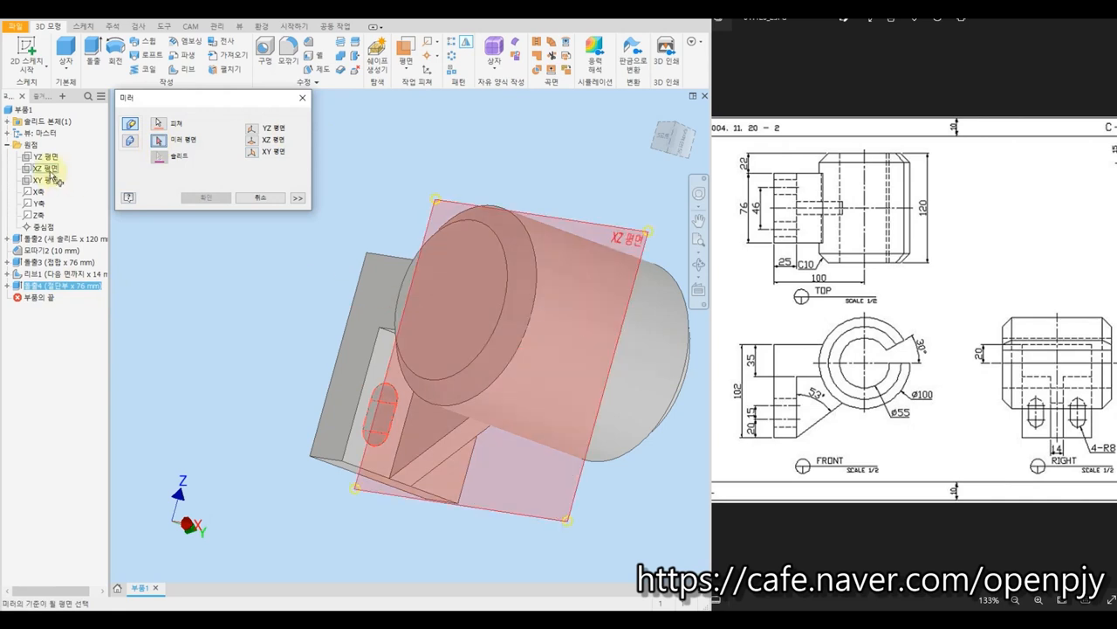
click(46, 169)
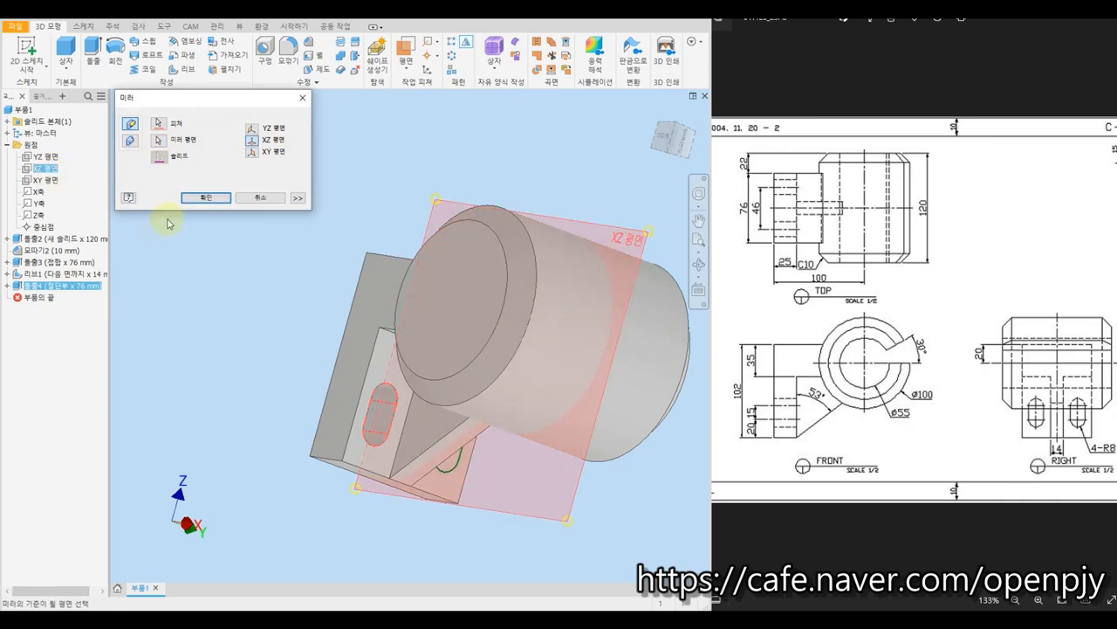
click(203, 198)
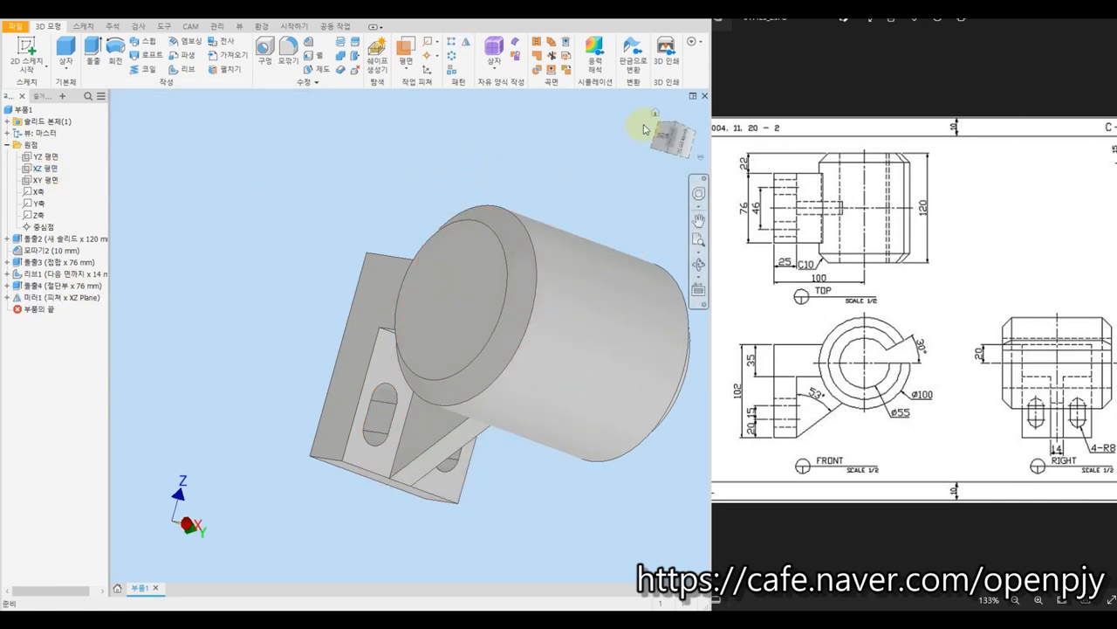
Step: Start a sketch on the cylinder's flat end face and draw a concentric 55 mm diameter circle
click(654, 111)
shift+middle_drag(535, 466, 573, 446)
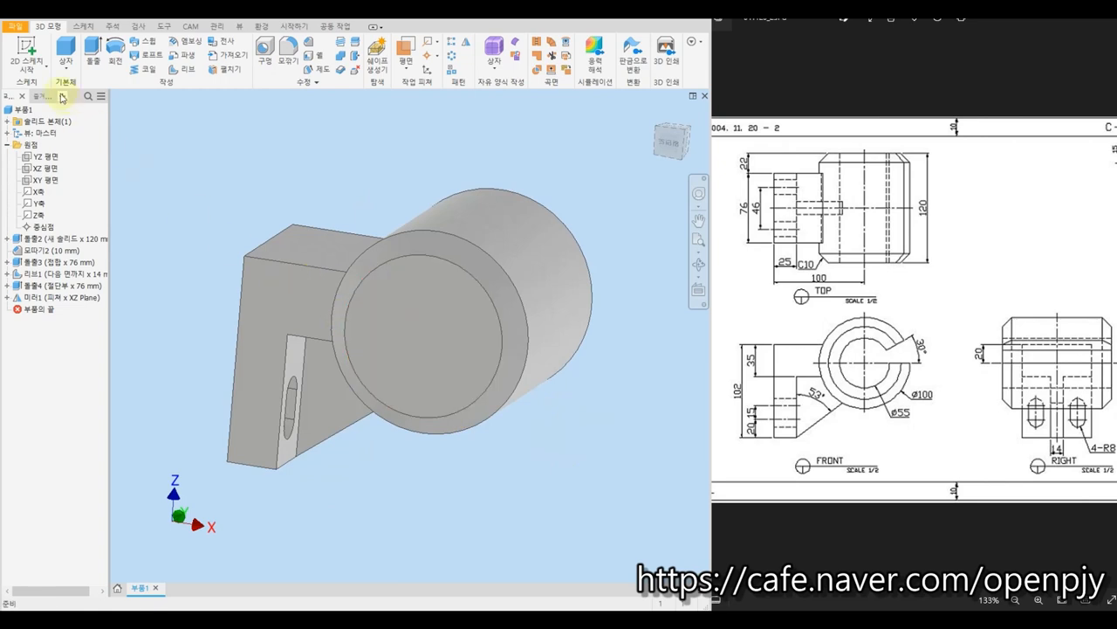
click(27, 46)
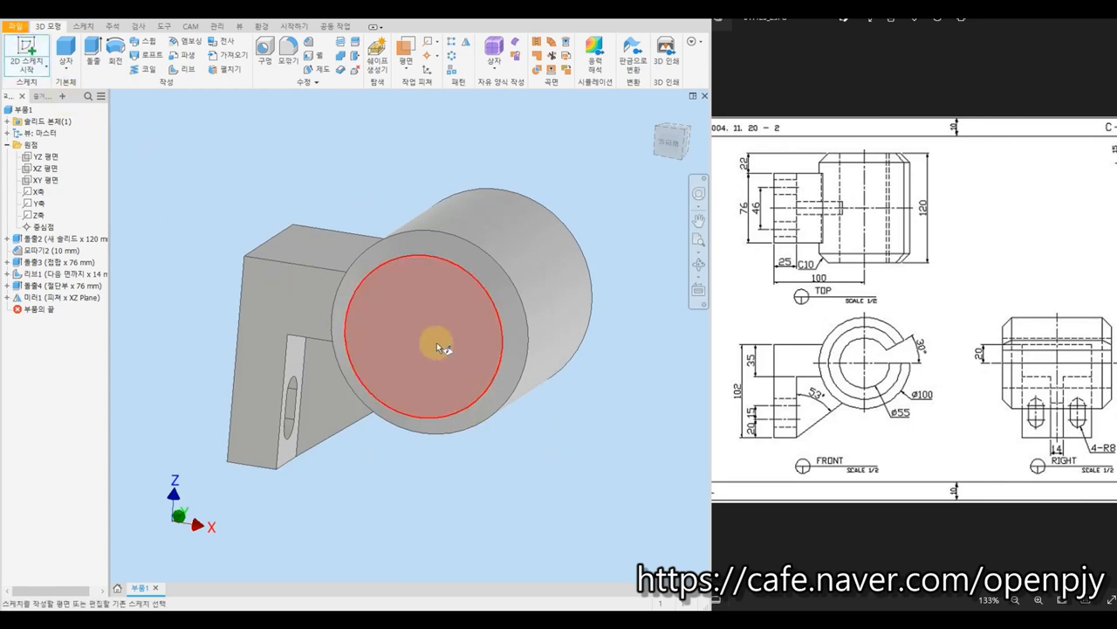
click(430, 336)
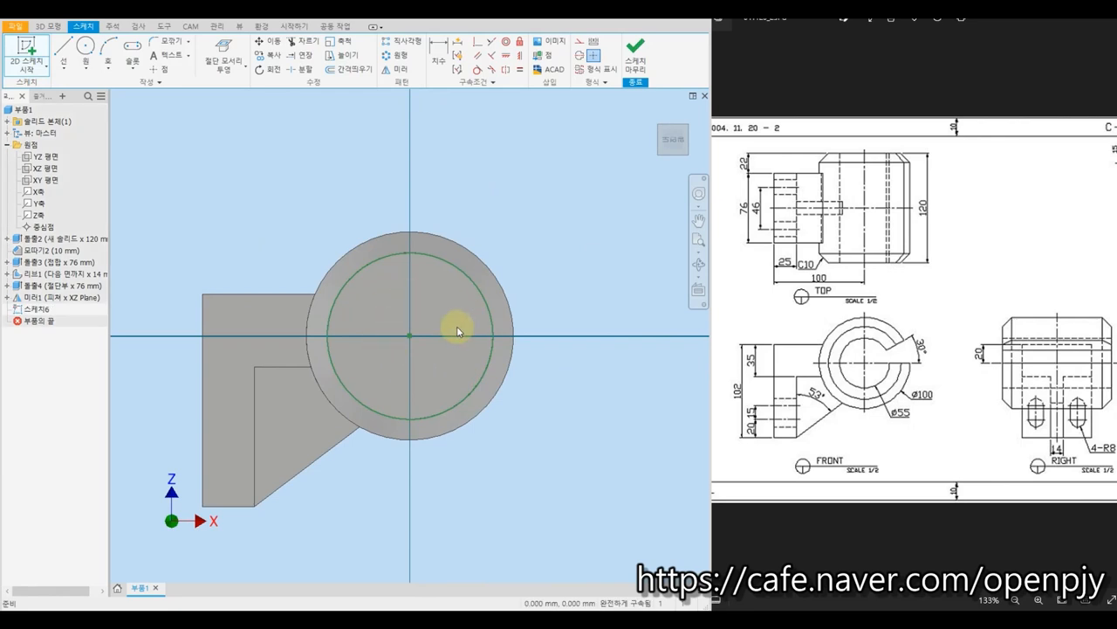
click(86, 50)
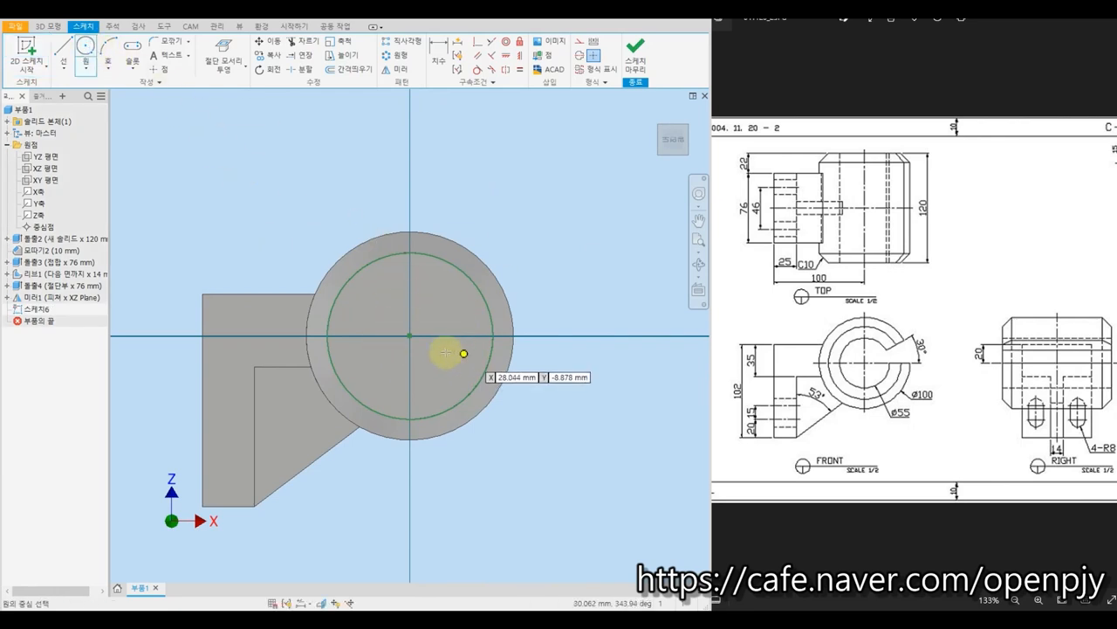
click(410, 335)
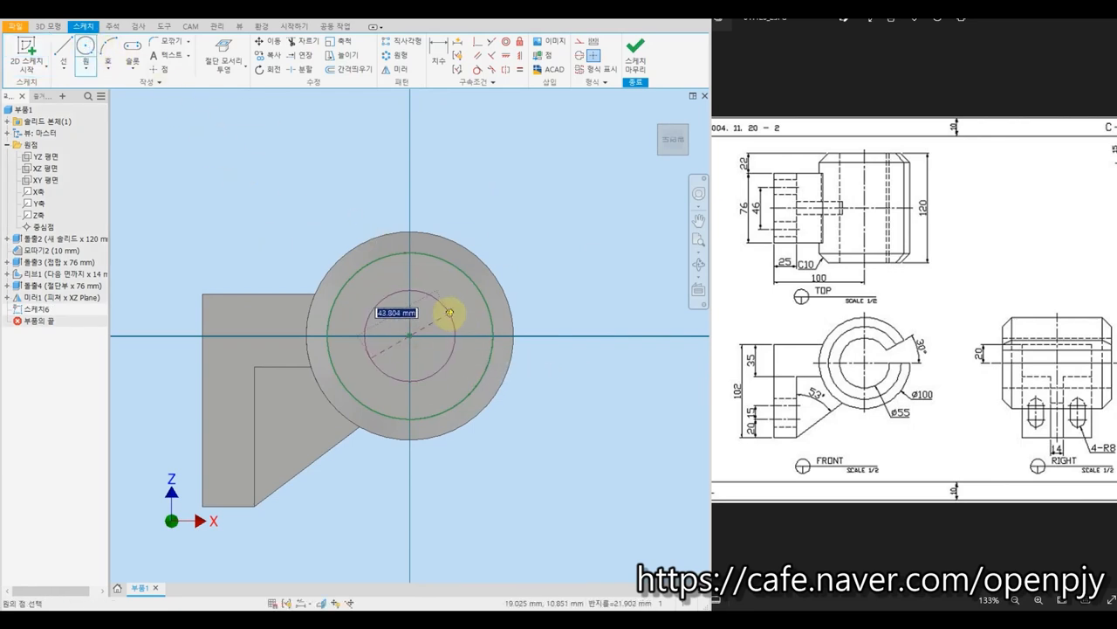
key(Return)
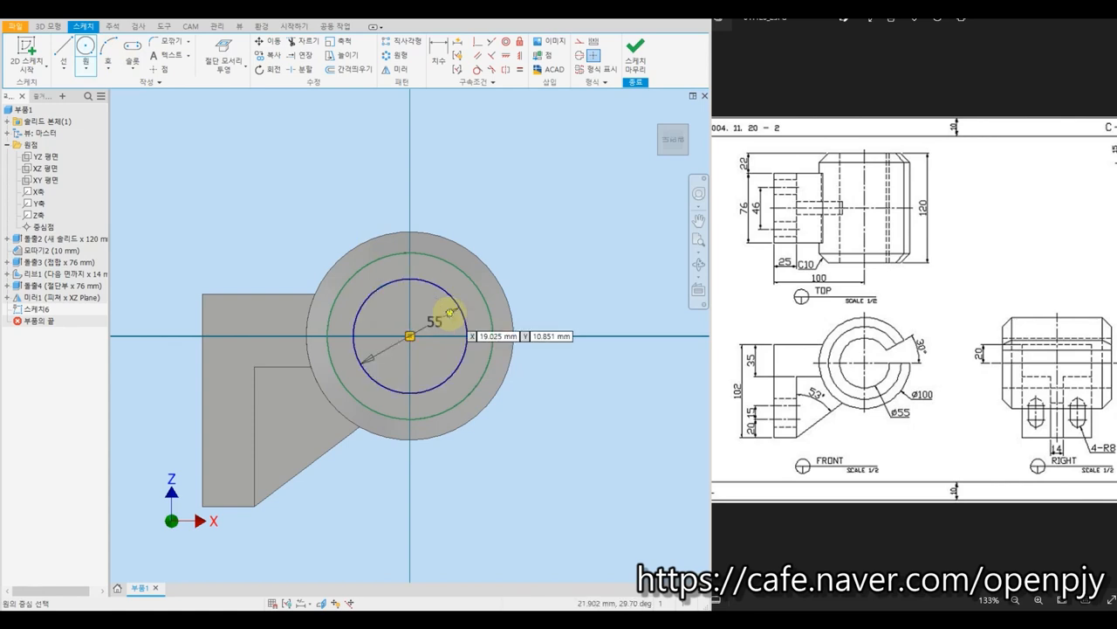
Step: Draw a horizontal line about 69 mm long and an upward-slanted line from the circle's centre, both extending beyond the cylinder's outline
click(63, 51)
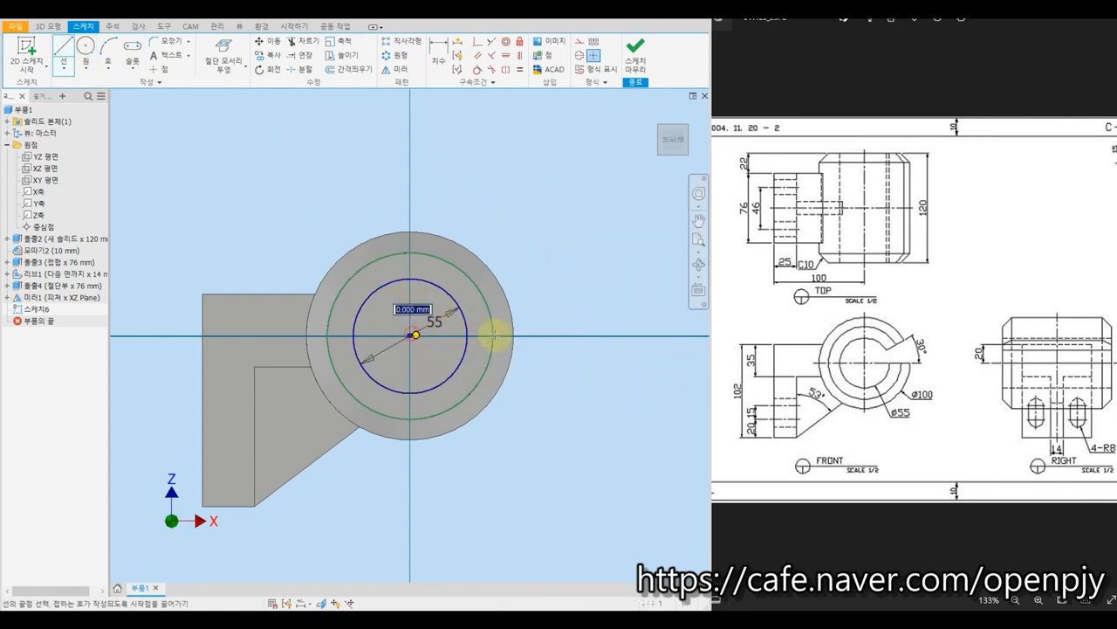
click(411, 335)
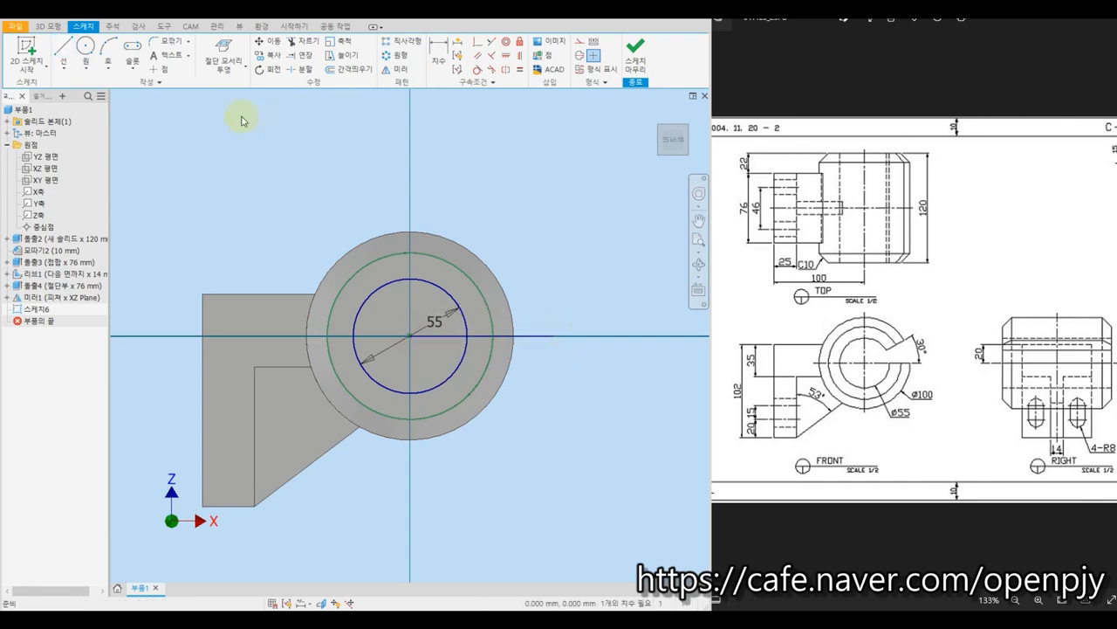
click(63, 50)
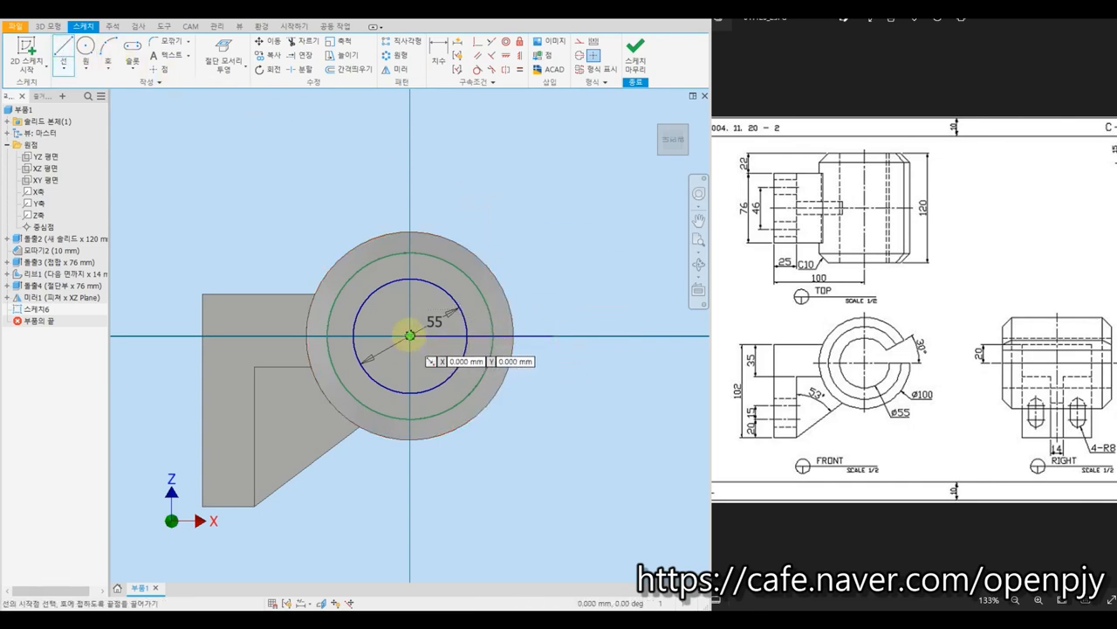
click(411, 336)
double_click(535, 273)
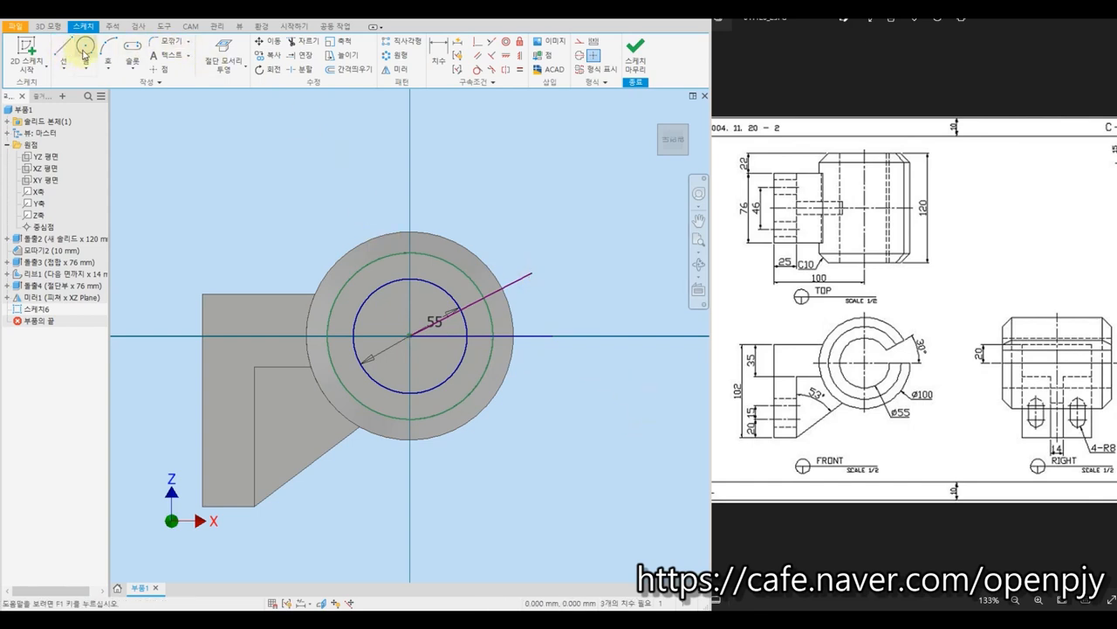
Step: Draw a concentric circle of about 69 mm radius through the outer end of the horizontal line
click(85, 48)
click(410, 336)
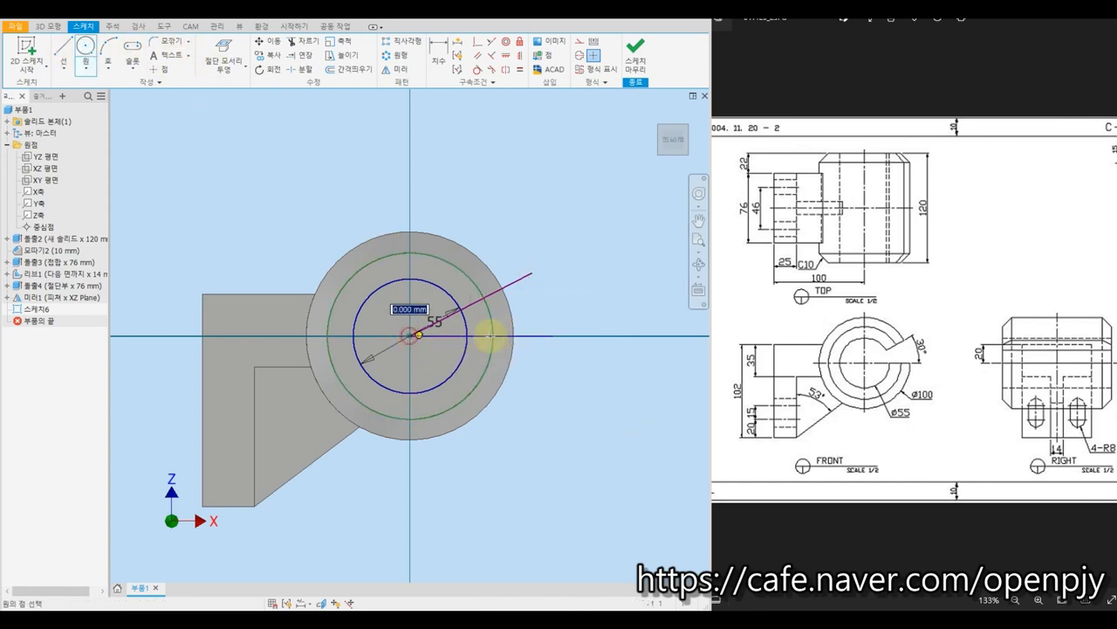
click(552, 336)
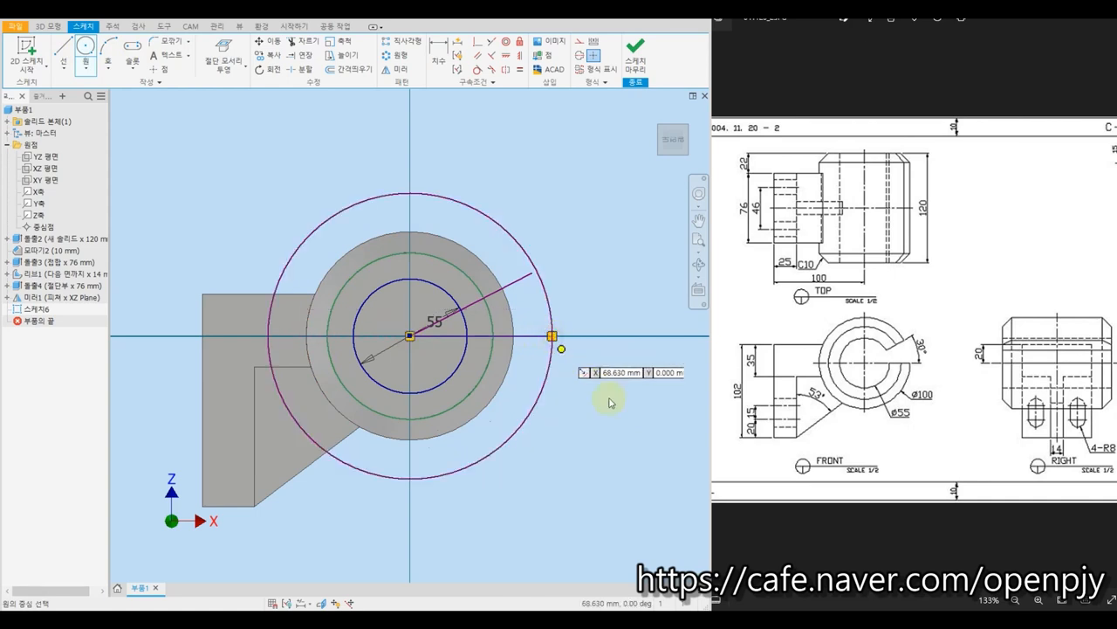
Step: Extend the slanted line to the outer circle and trim the circles and lines to a bore outline with an open wedge
key(Escape)
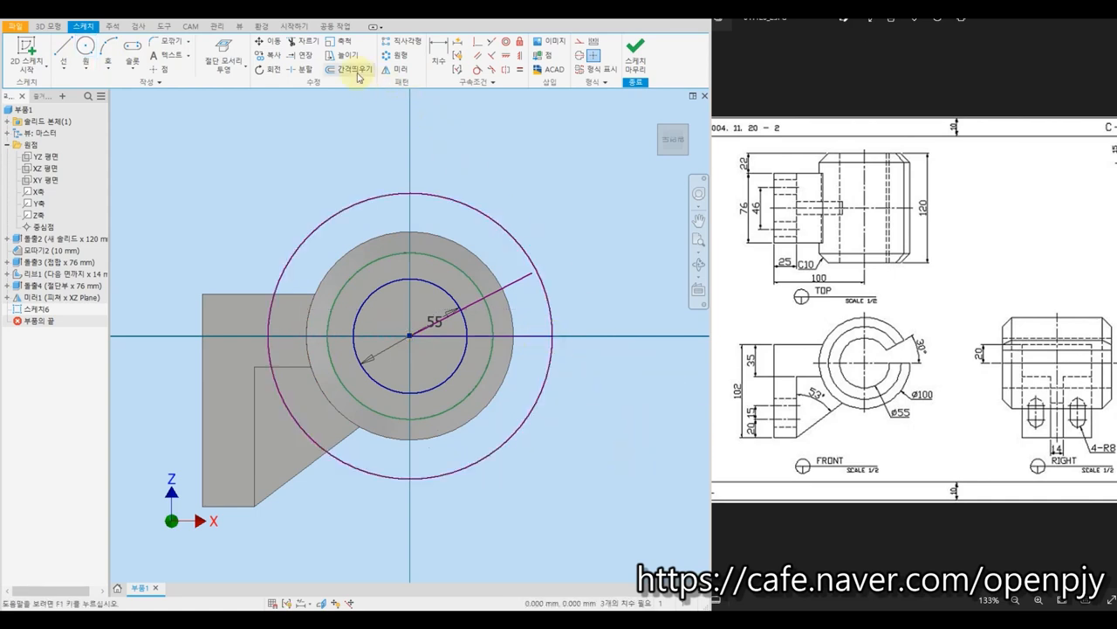
click(299, 55)
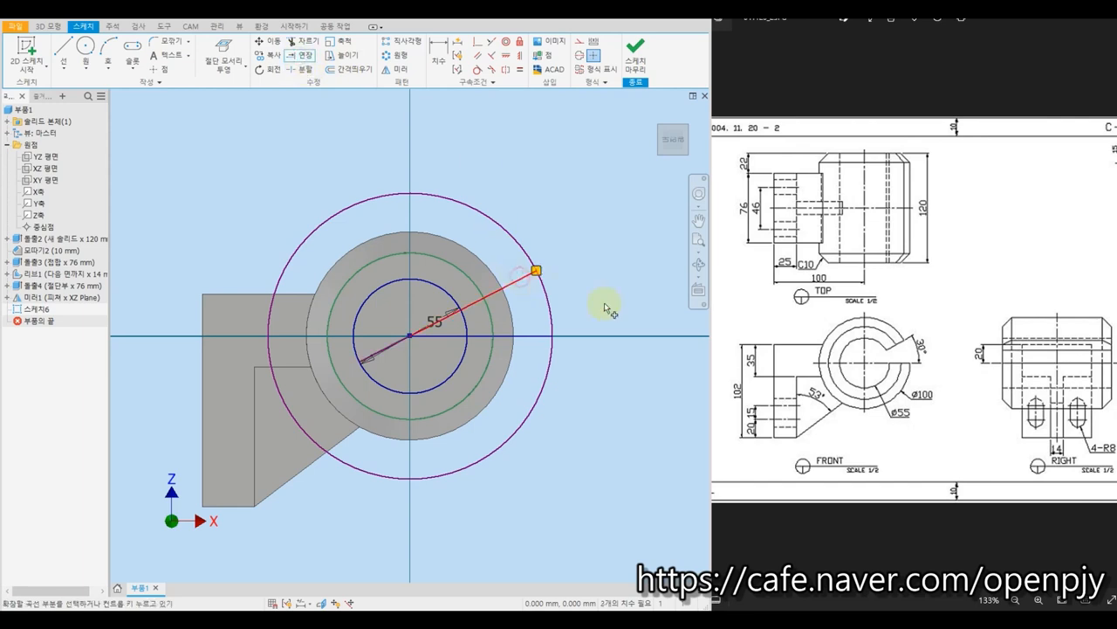
click(303, 41)
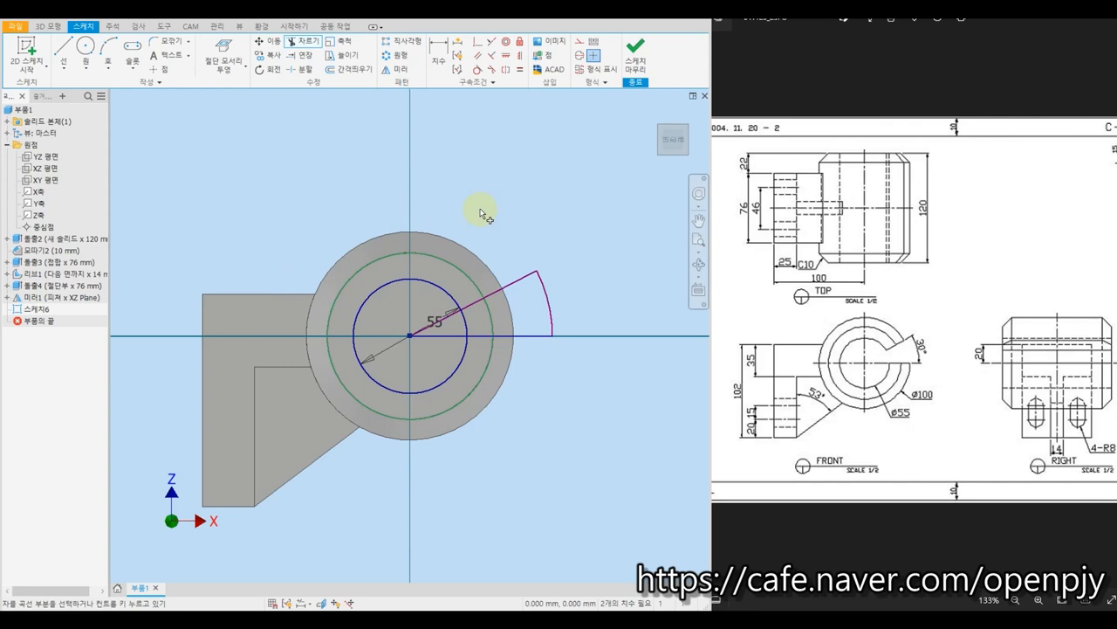
click(445, 317)
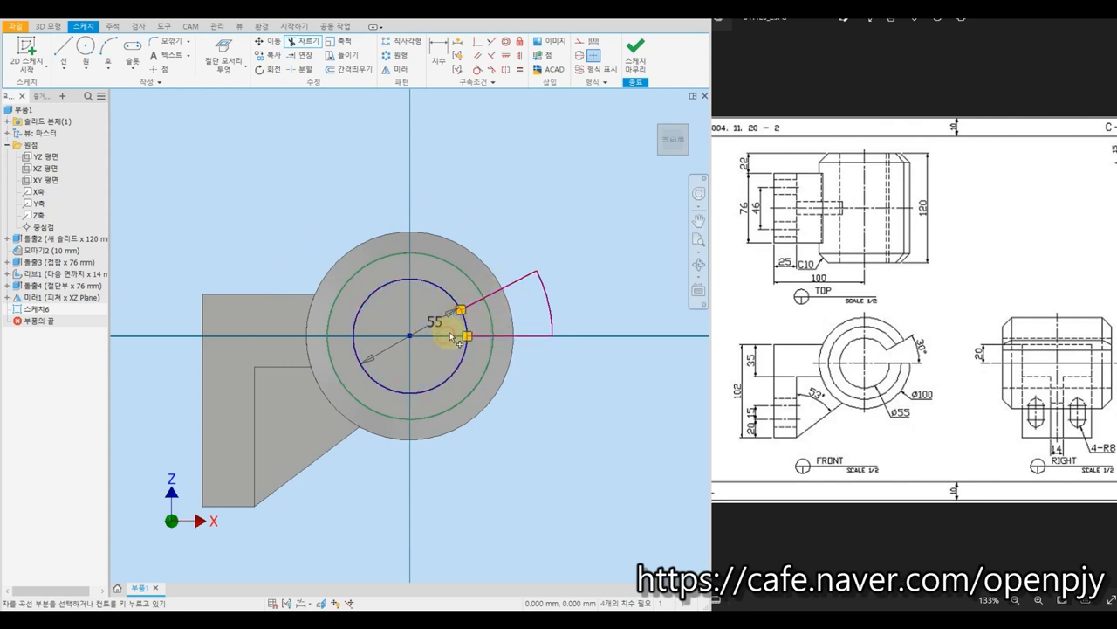
key(Escape)
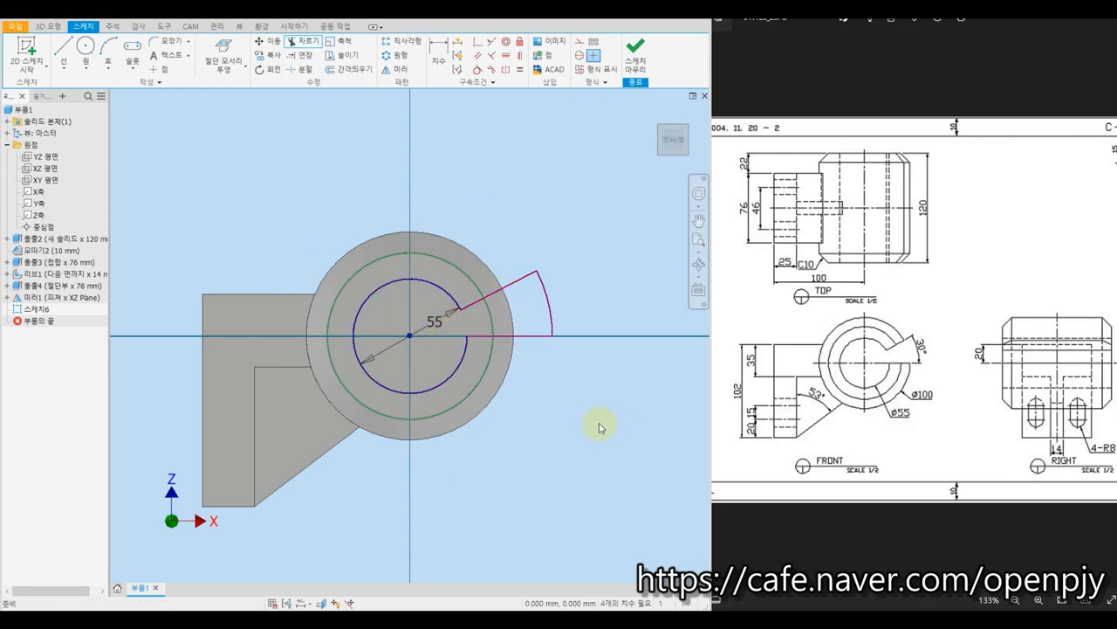
Step: Dimension the angle between the wedge's horizontal and slanted lines as 30 degrees
key(d)
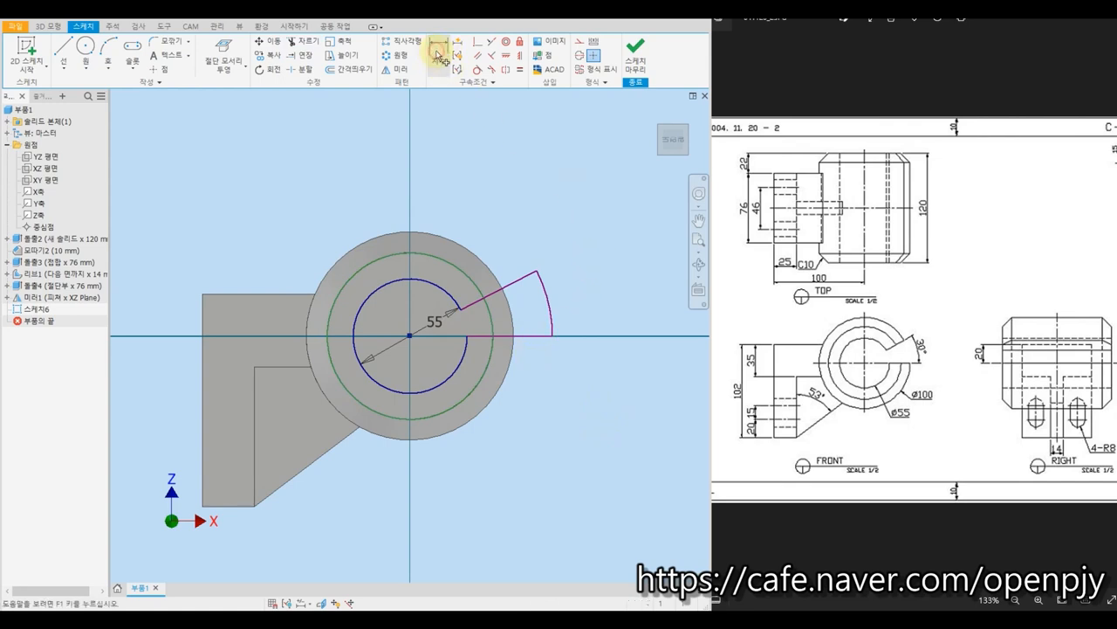
click(527, 339)
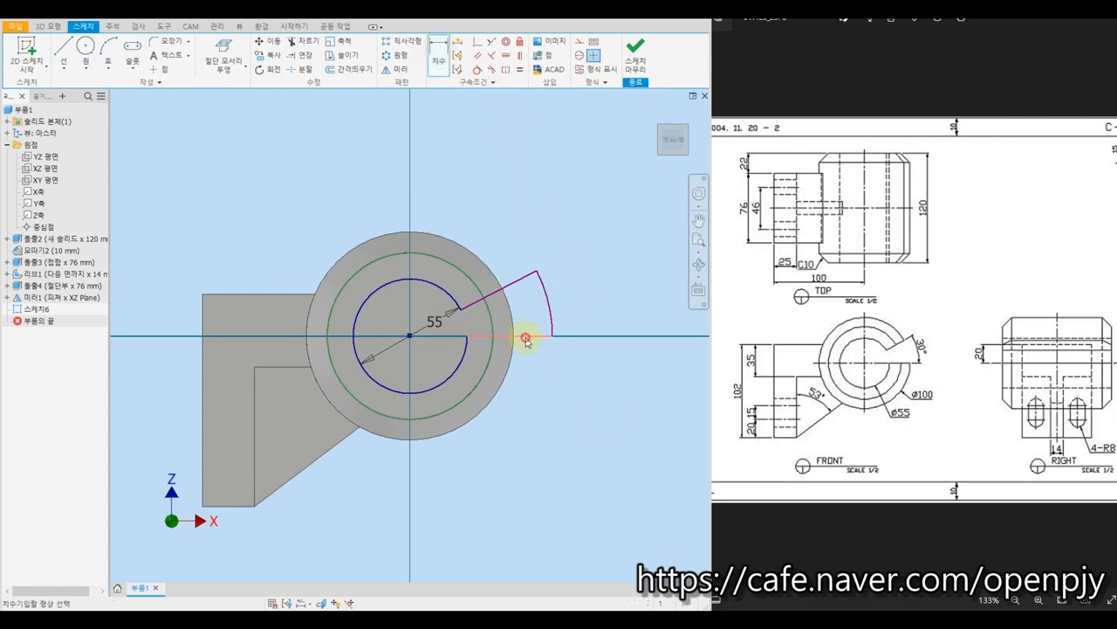
click(521, 279)
click(589, 288)
text(30)
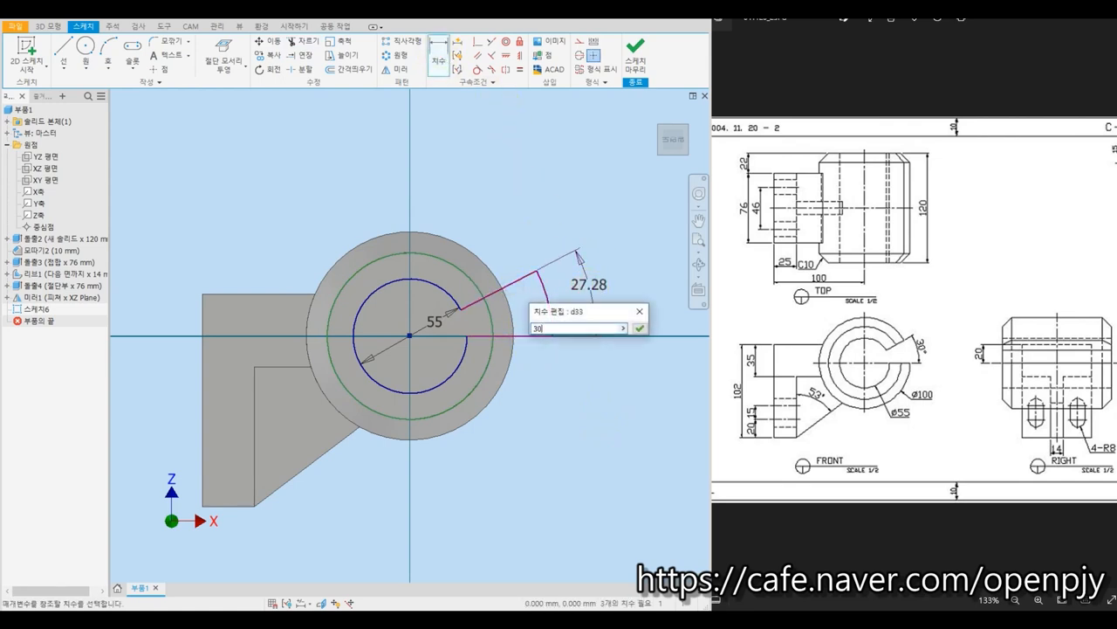
key(Return)
Step: Try to add a horizontal constraint to the wedge's lower line
click(507, 55)
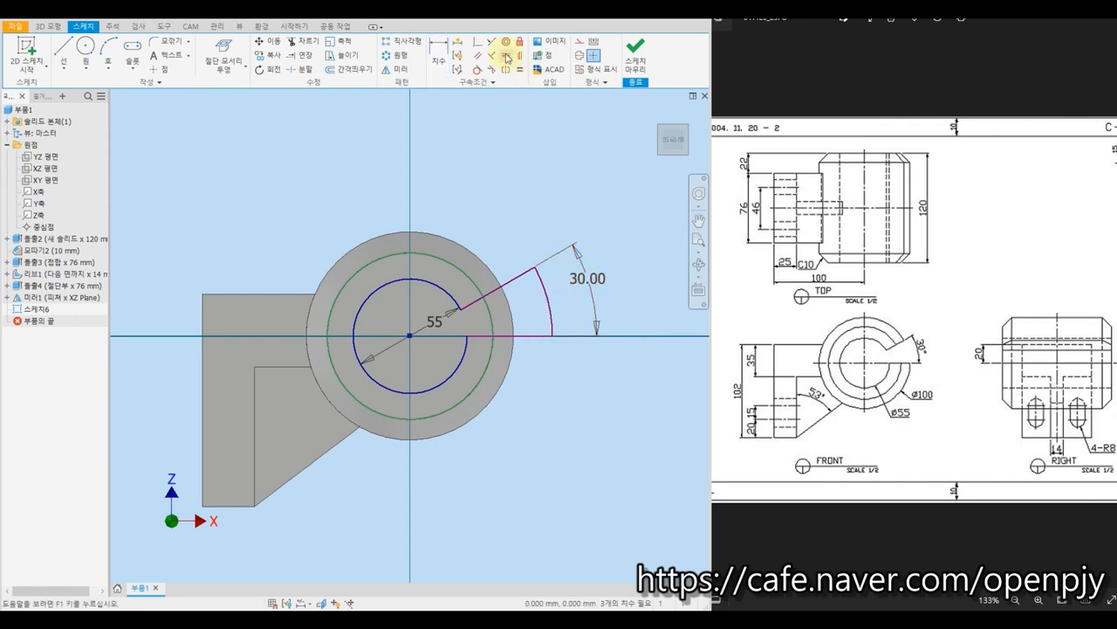
click(532, 341)
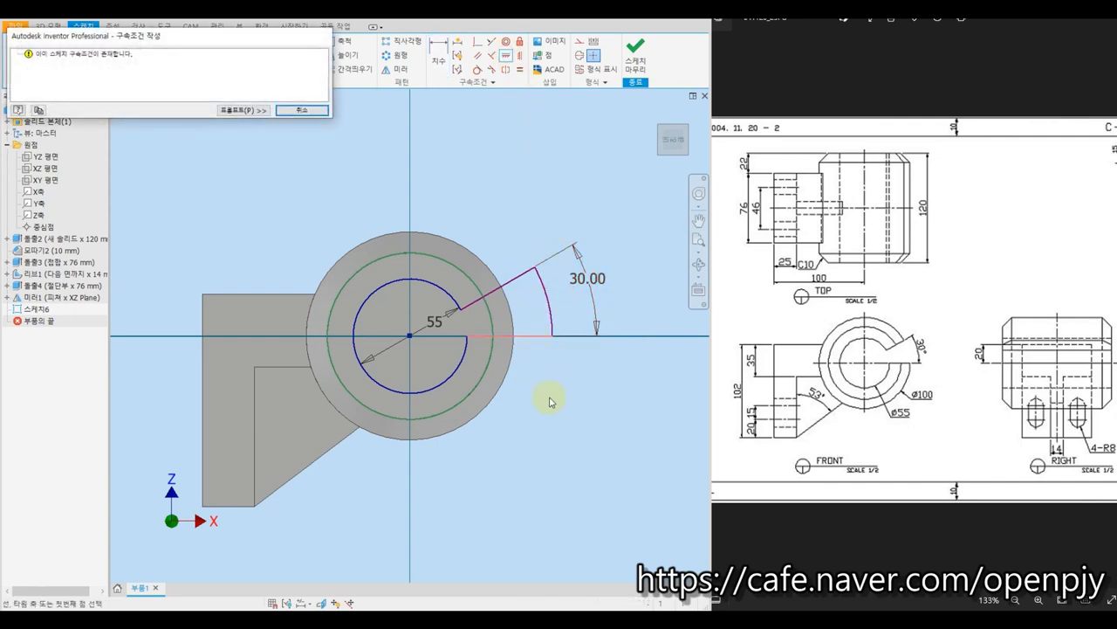
click(294, 112)
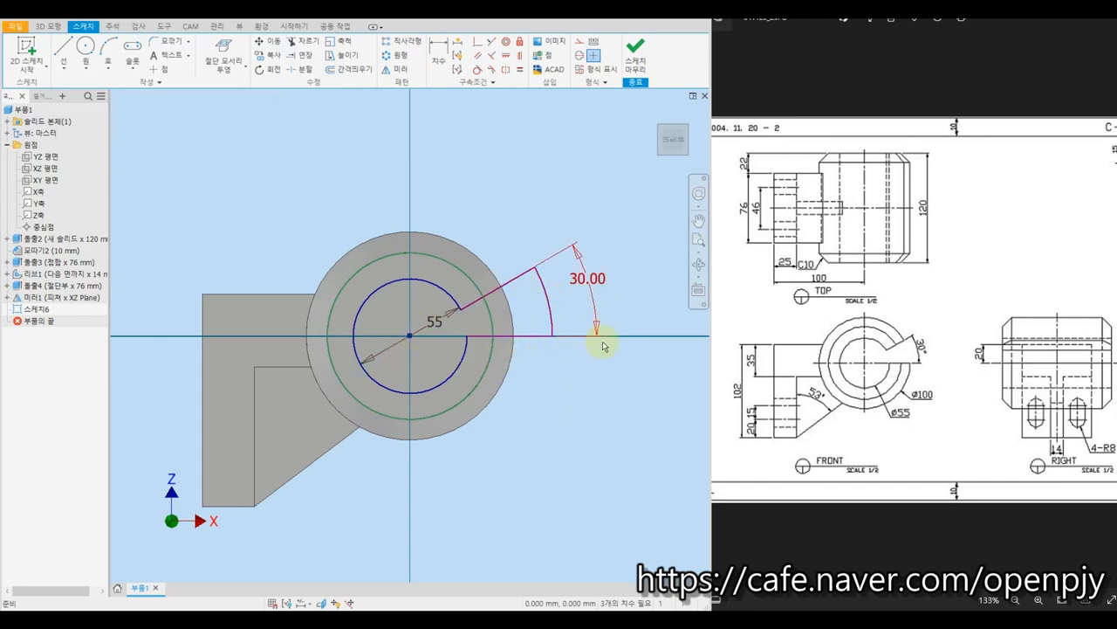
Step: Finish the sketch and cut-extrude the bore and wedge profiles 136 mm into the cylinder, through its full length
click(635, 54)
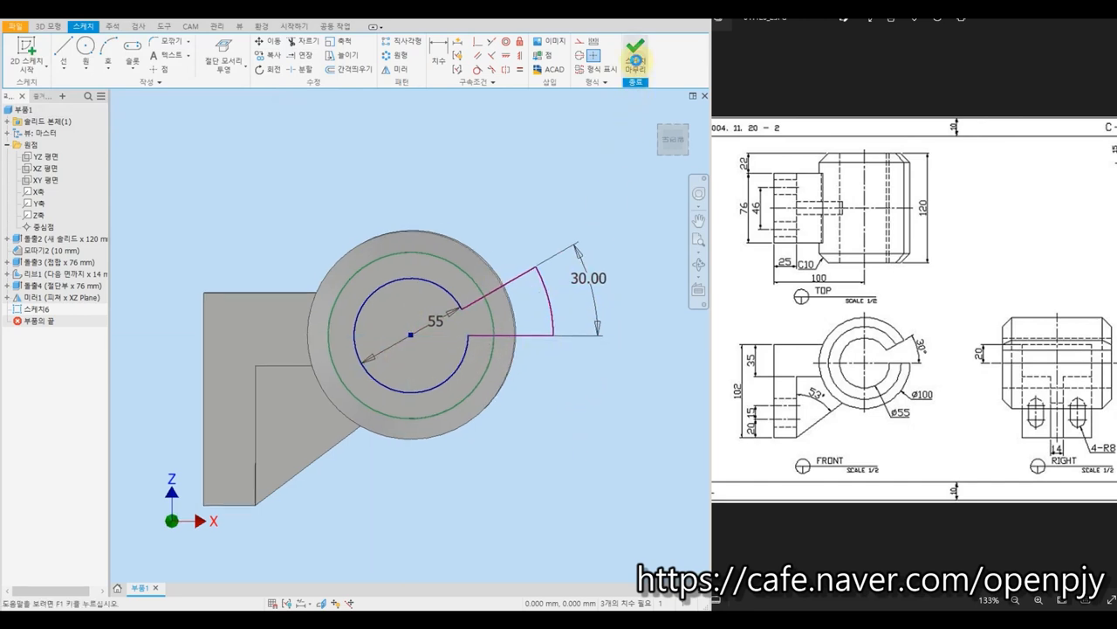
key(e)
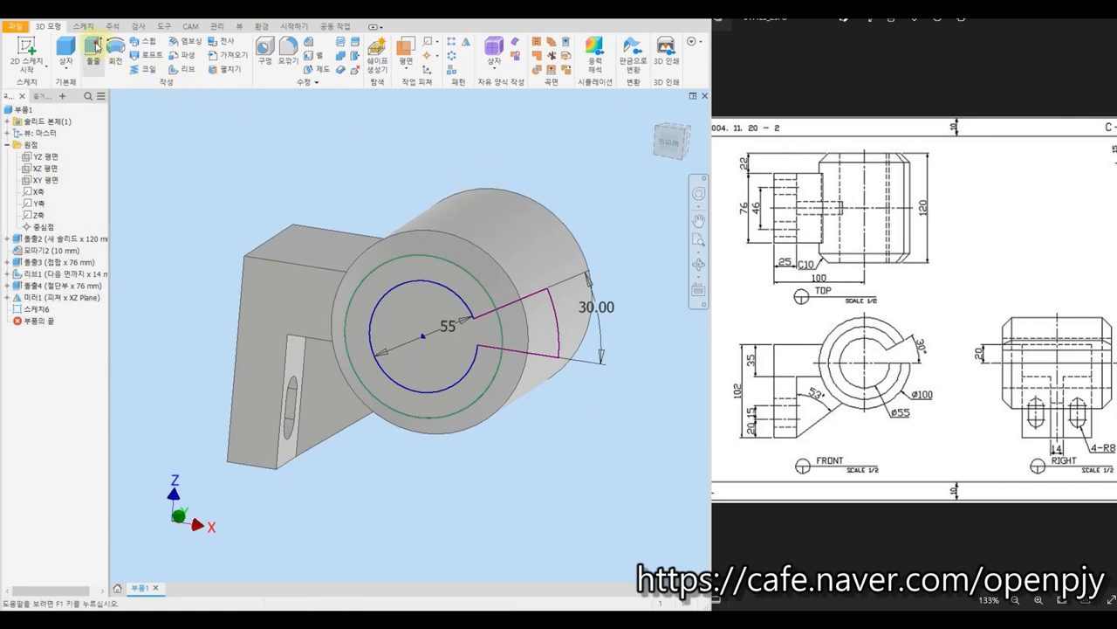
click(458, 331)
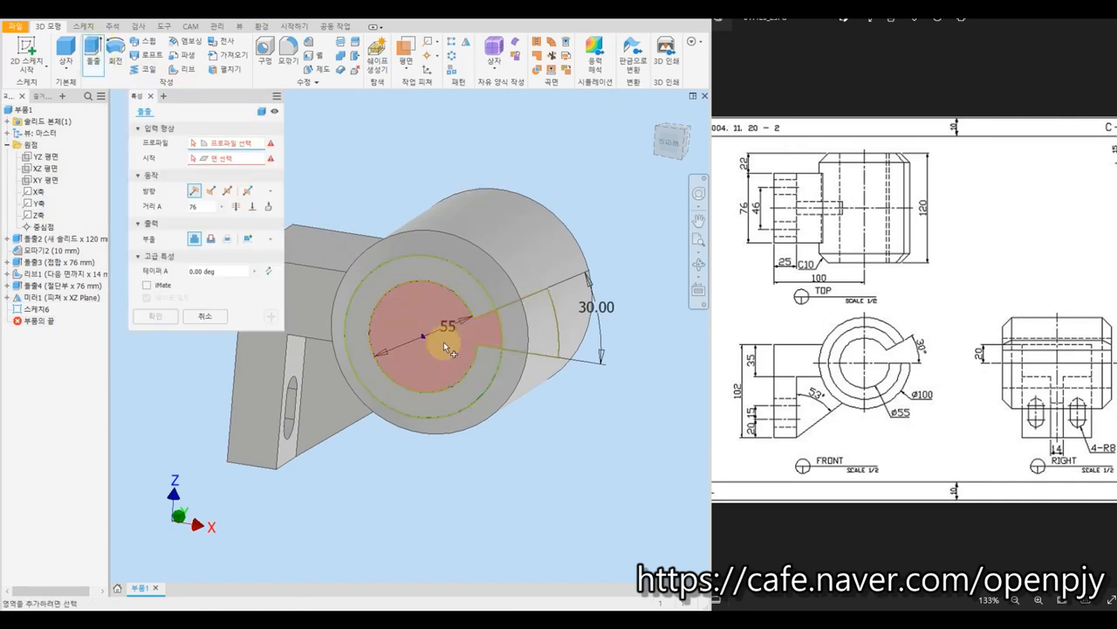
click(541, 329)
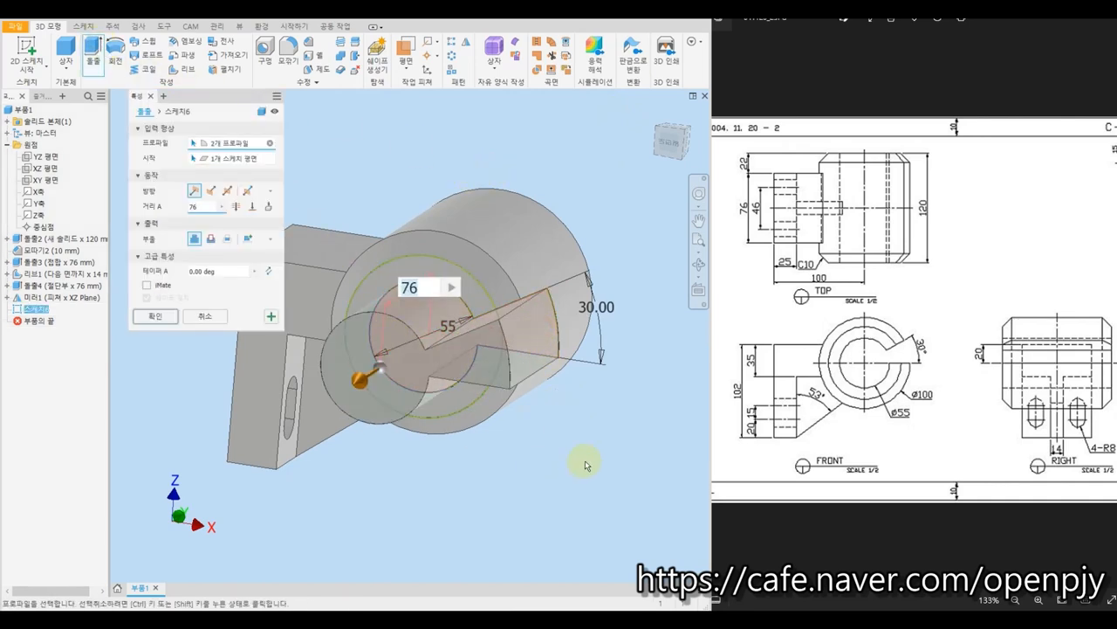
shift+middle_drag(585, 460, 544, 452)
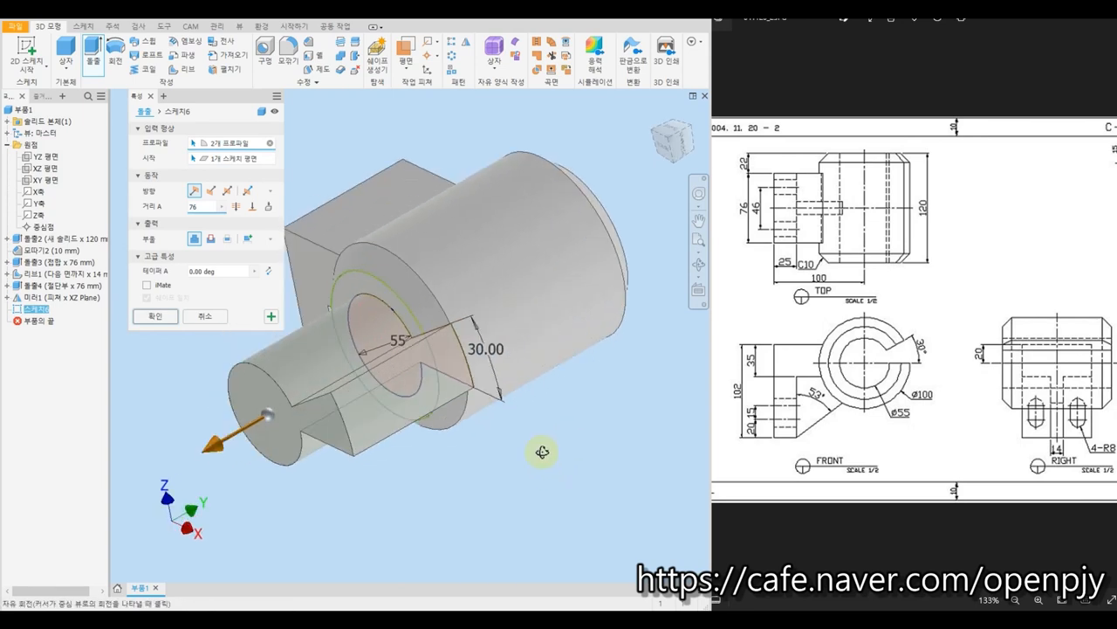
click(210, 239)
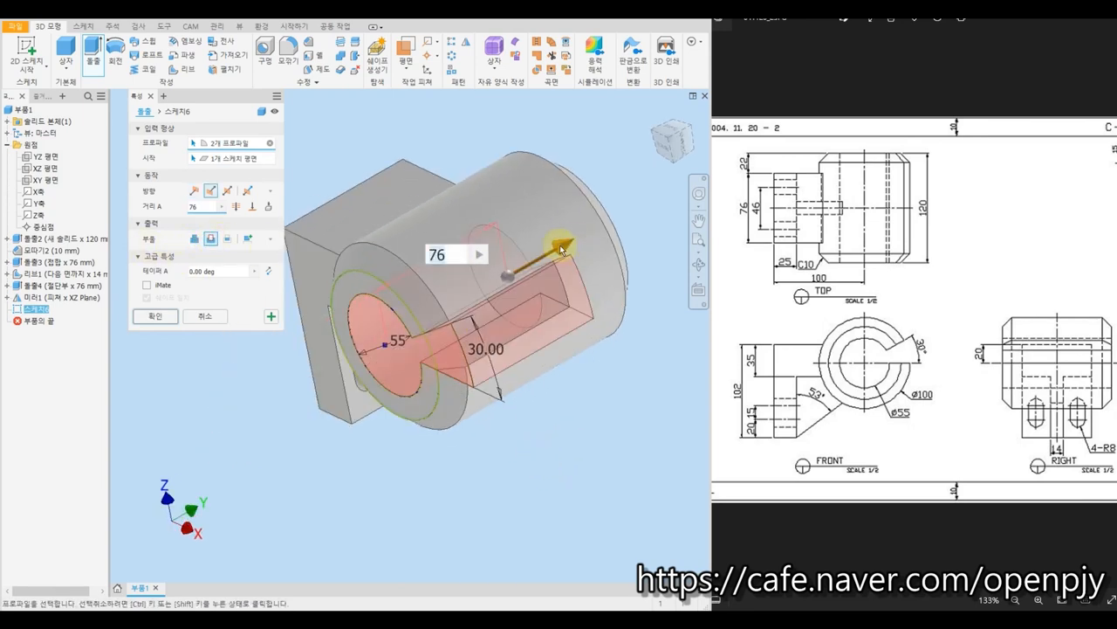
drag(562, 250, 661, 187)
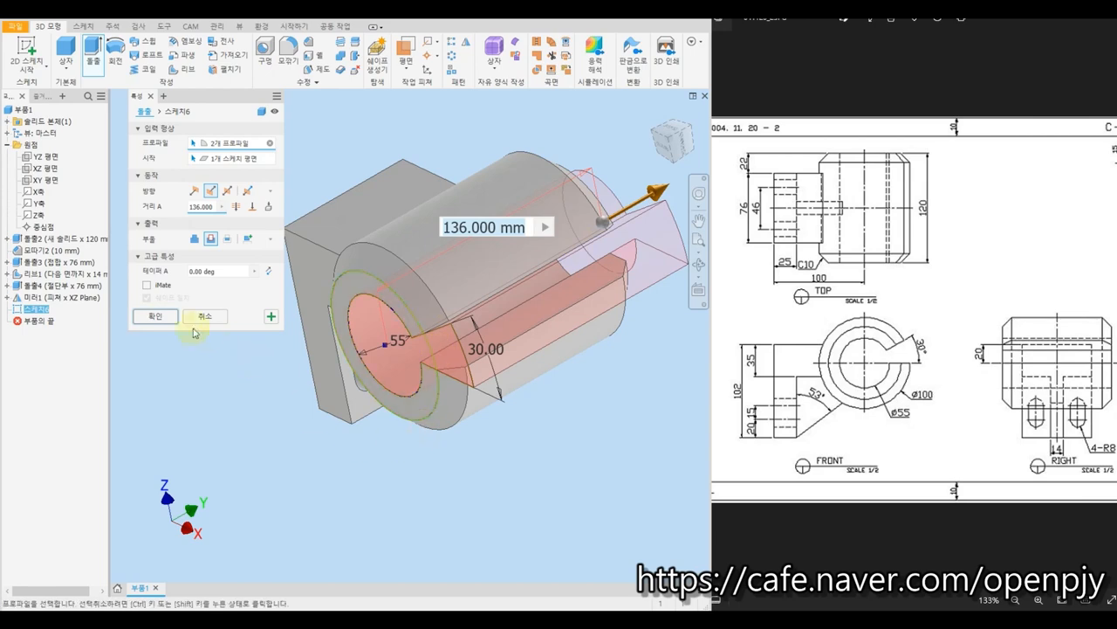
click(166, 318)
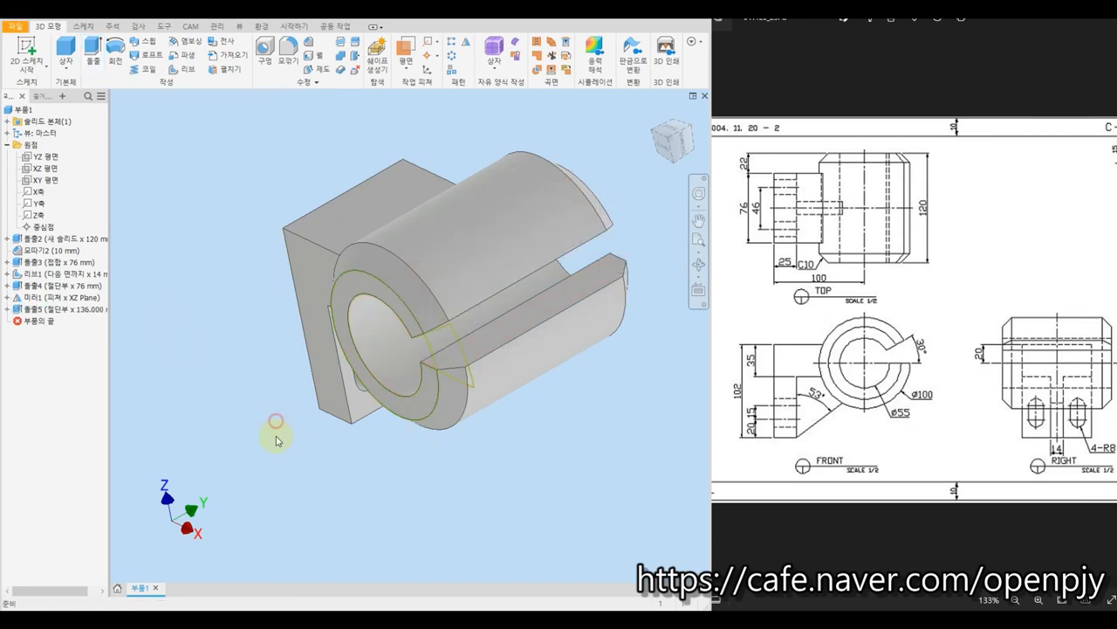
shift+middle_drag(276, 440, 343, 430)
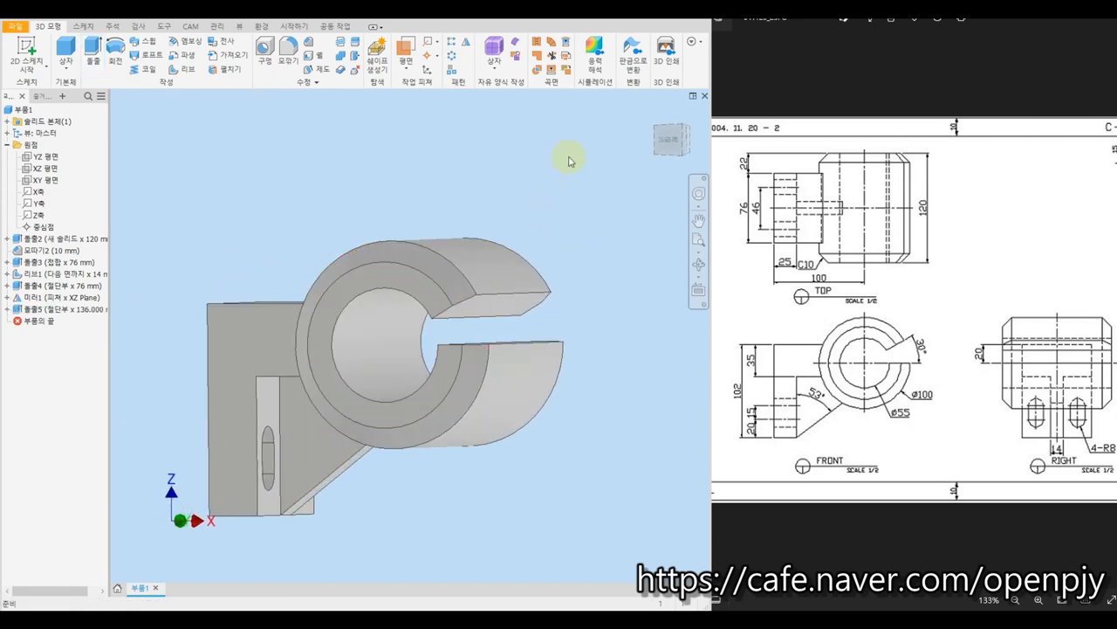
click(655, 115)
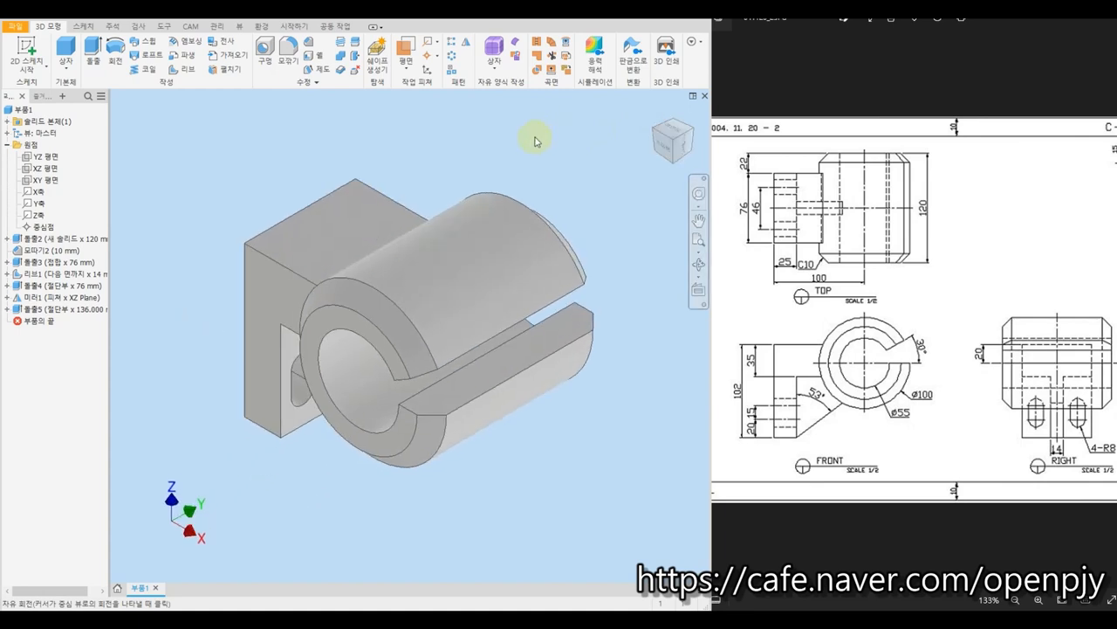
mouse_move(535, 142)
shift+middle_down()
mouse_move(603, 195)
mouse_move(611, 172)
mouse_move(626, 189)
shift+middle_up()
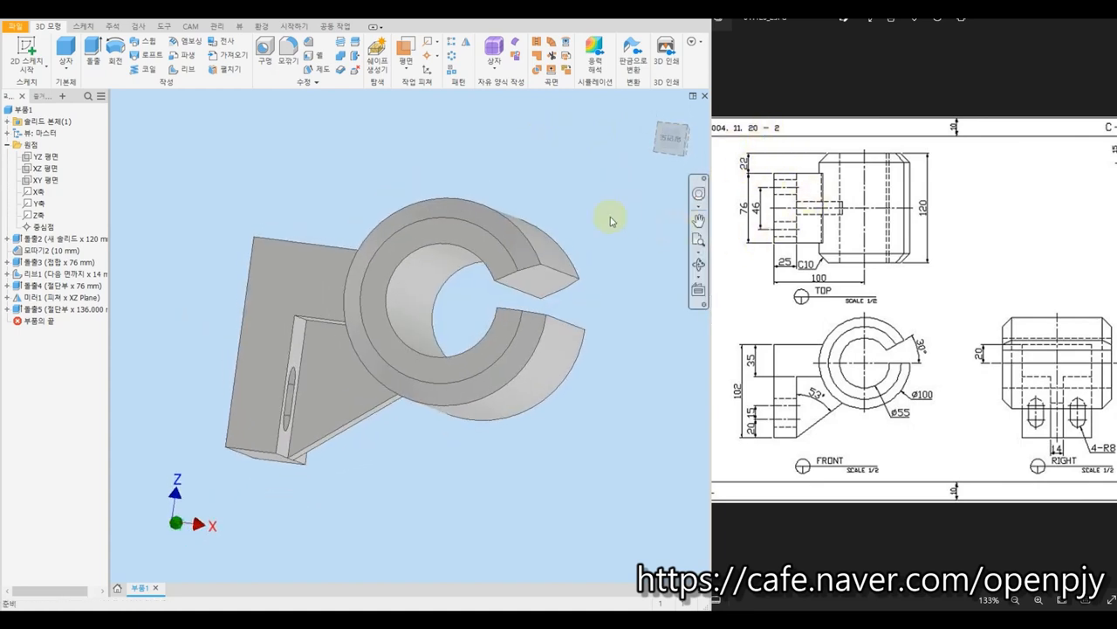
click(655, 112)
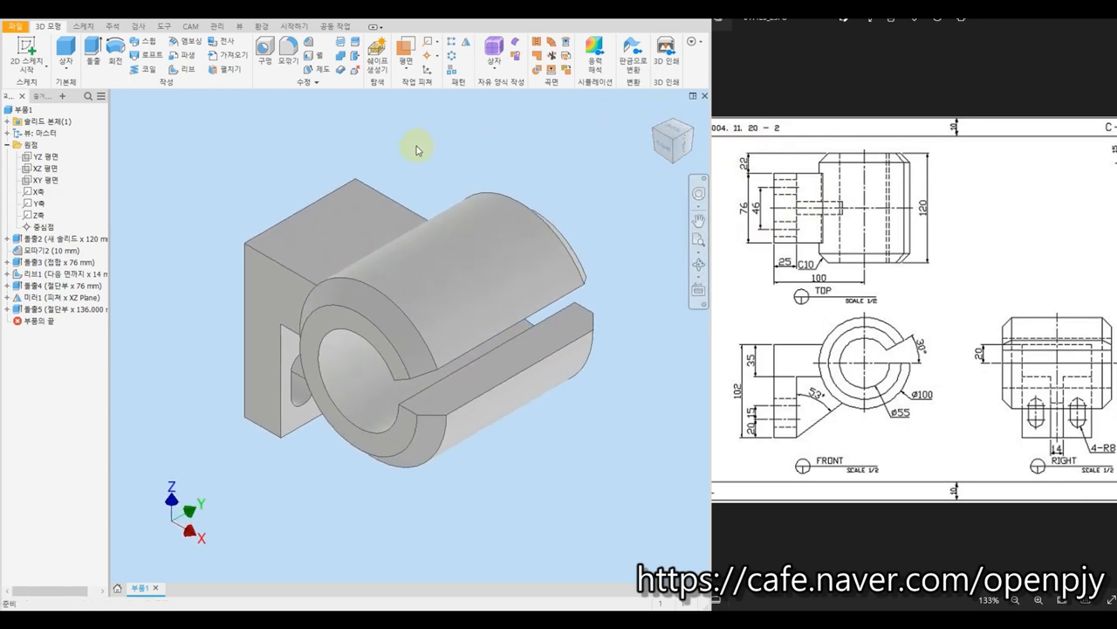